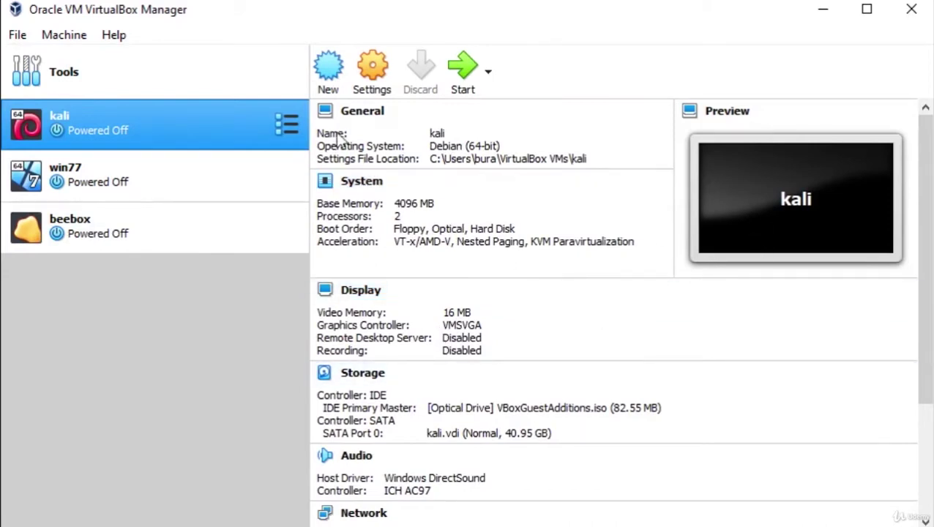
Step: Open the Create Virtual Machine wizard with the New toolbar button
click(330, 64)
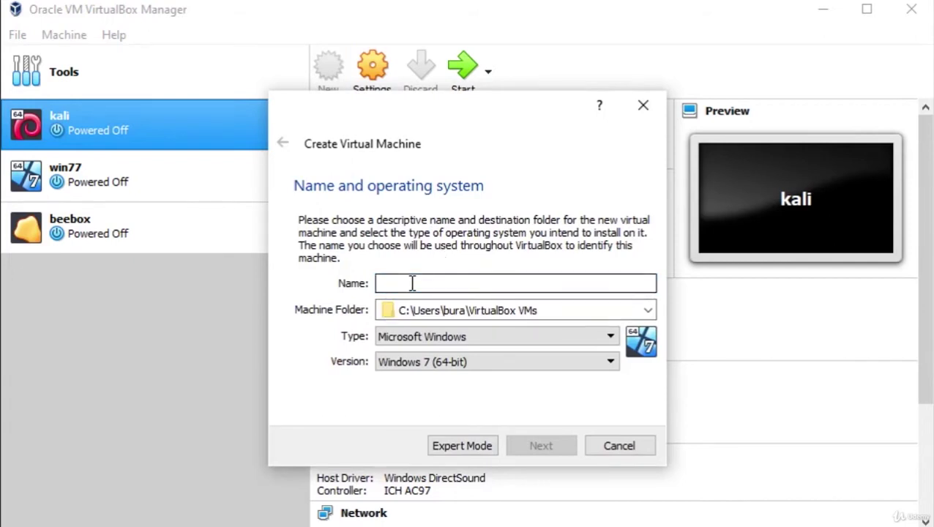
Step: Name the machine 'Kali Linux', keep the default folder, and set version Debian (64-bit)
text(Kali Linux)
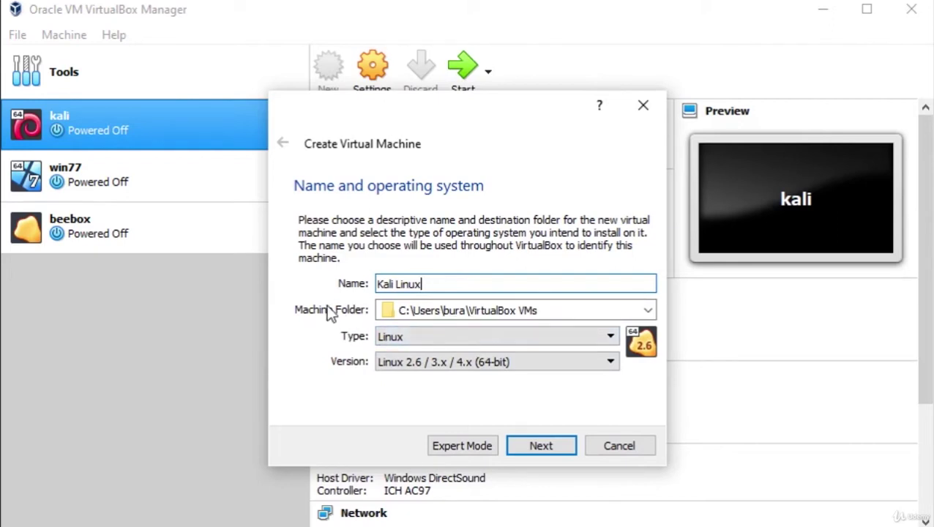
click(647, 311)
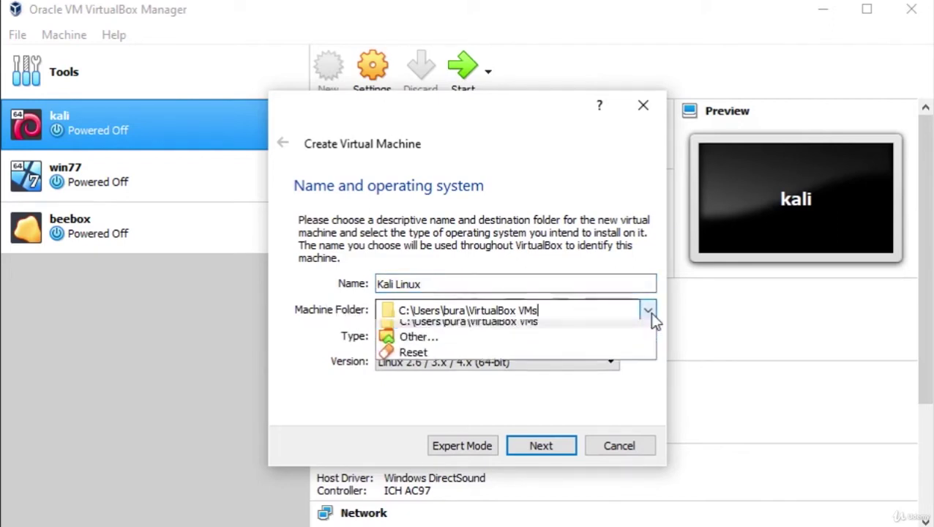
click(314, 337)
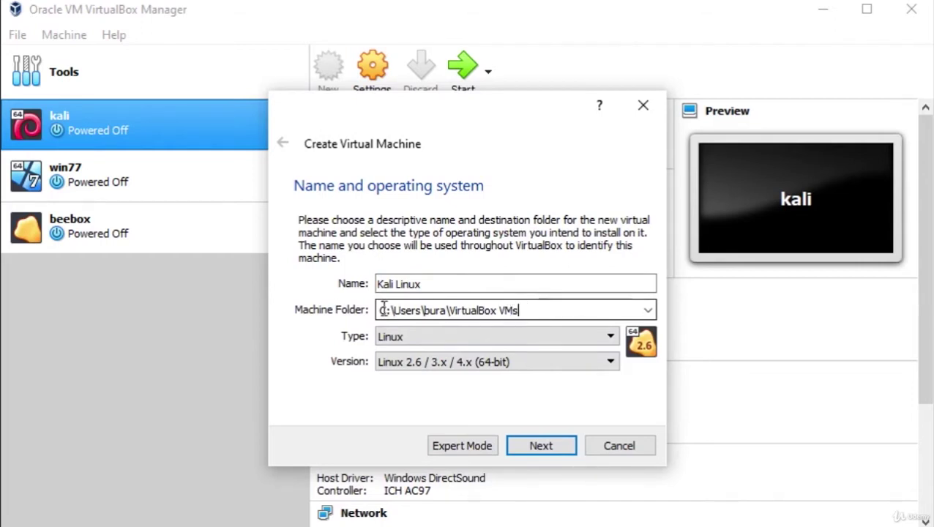
click(398, 353)
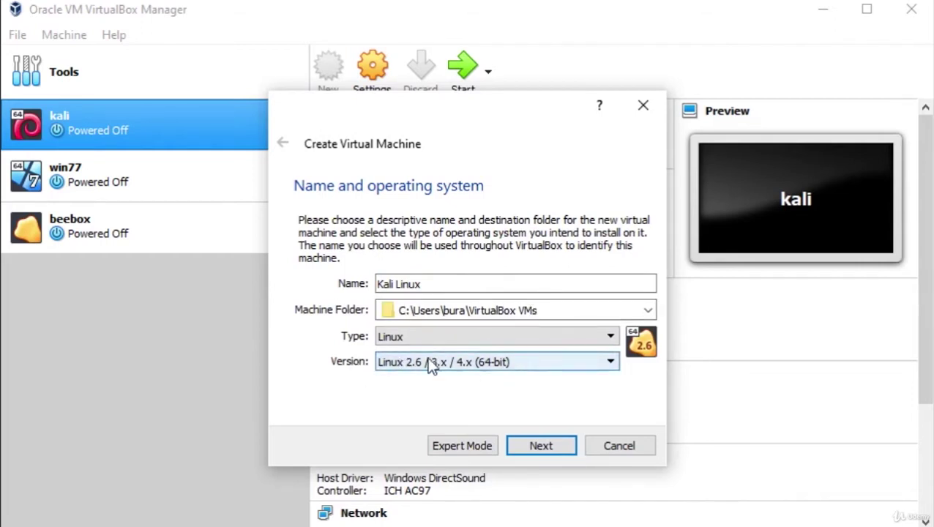
click(485, 364)
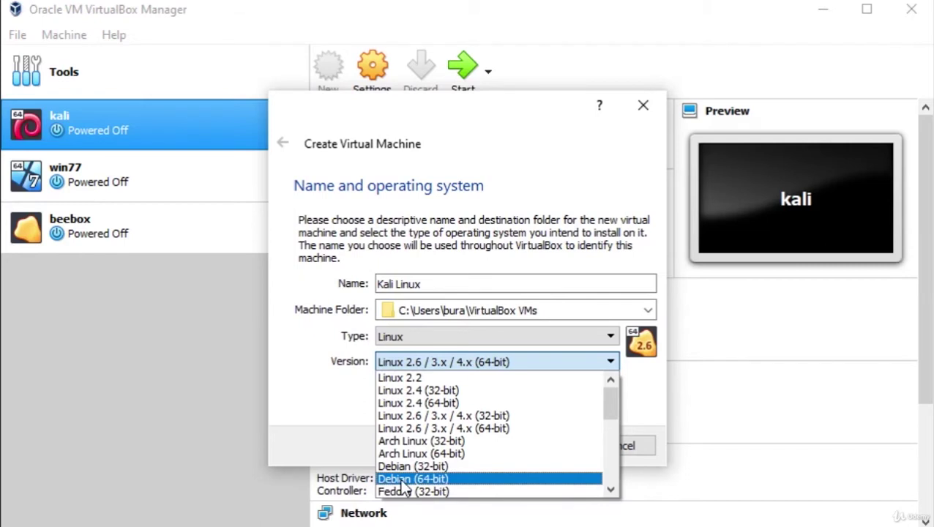
click(405, 479)
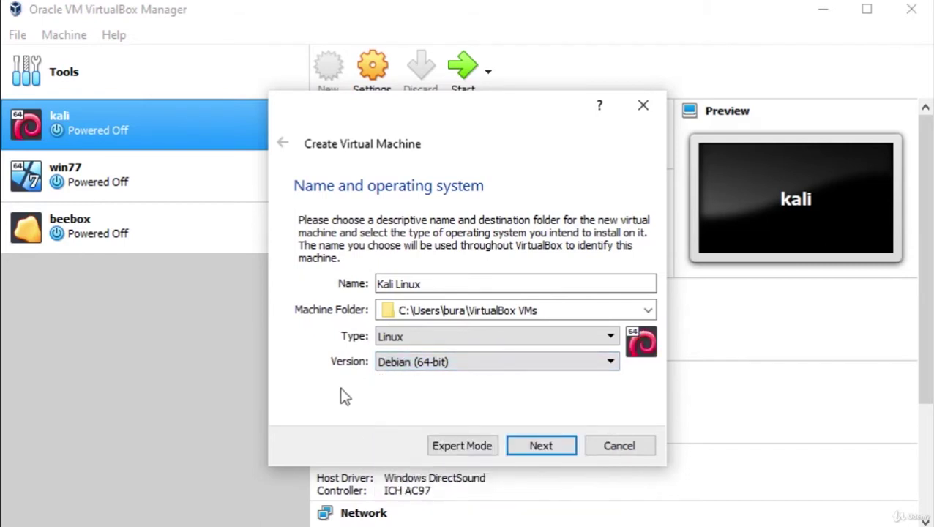
click(539, 448)
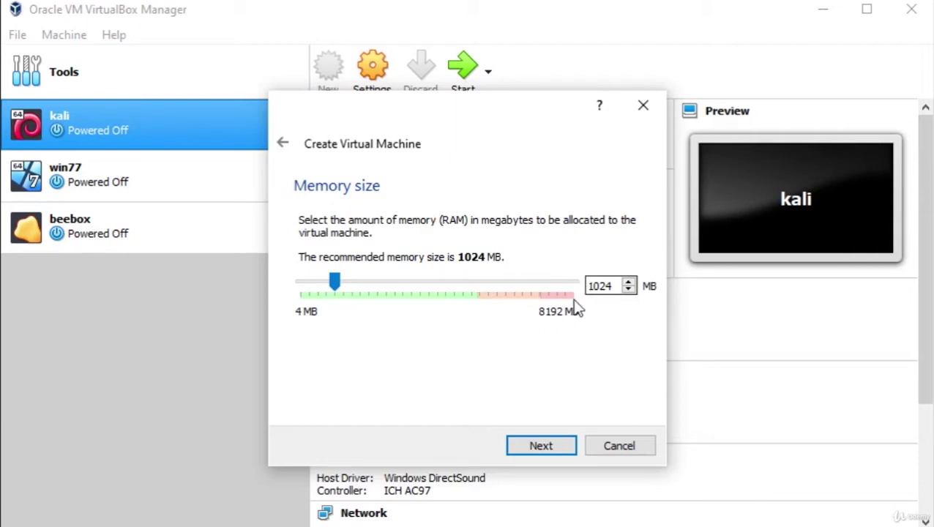
Step: Set the Kali Linux machine's memory to 3093 MB and continue
drag(333, 284, 404, 290)
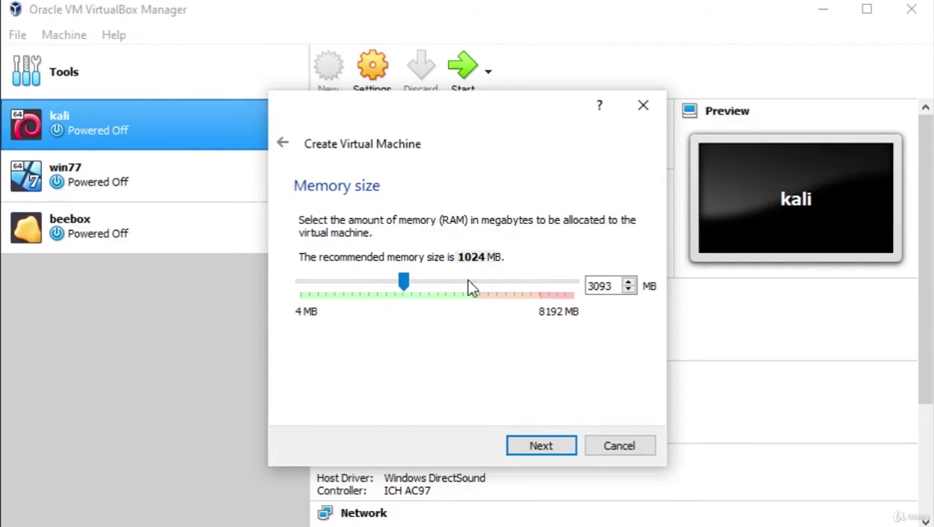
mouse_move(404, 282)
mouse_down()
mouse_move(366, 288)
mouse_move(424, 286)
mouse_move(406, 290)
mouse_up()
click(542, 448)
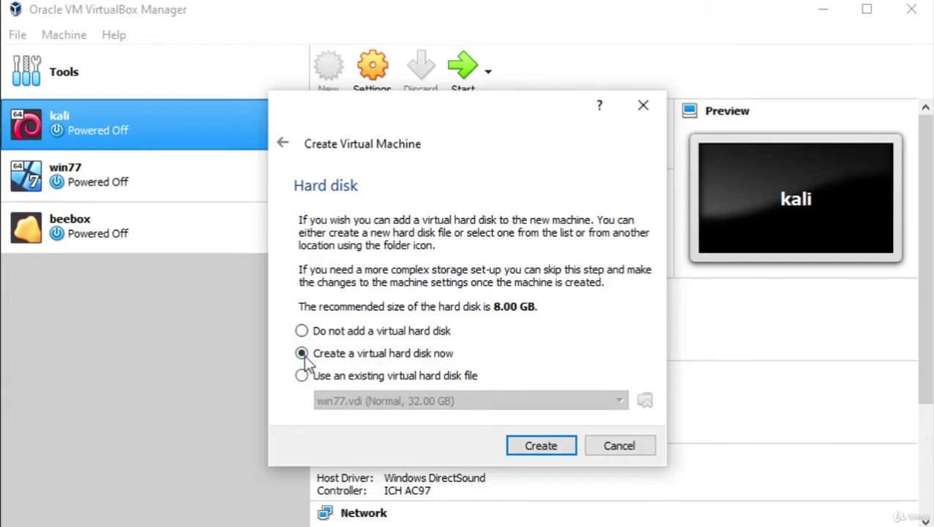
Step: Keep 'Create a virtual hard disk now' selected and proceed with Create
click(539, 450)
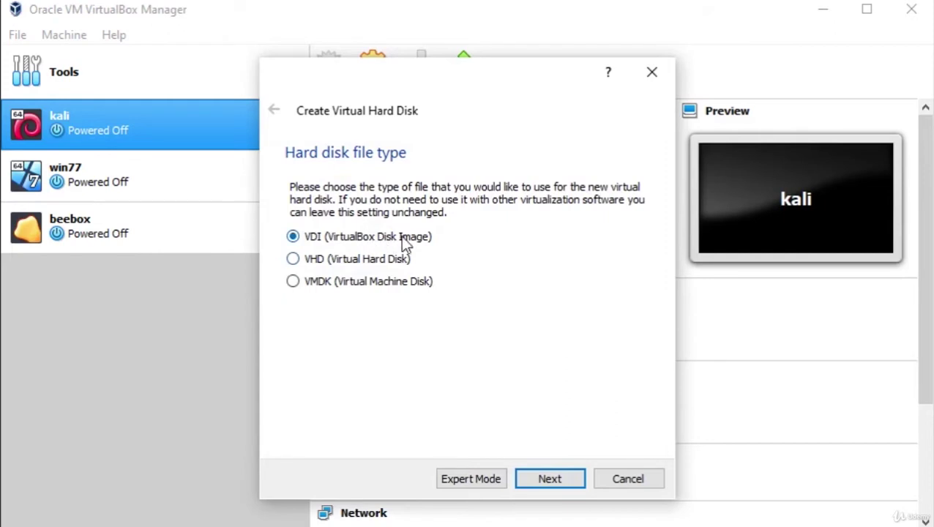
Step: Keep VDI (VirtualBox Disk Image) as the disk file type and continue
click(543, 483)
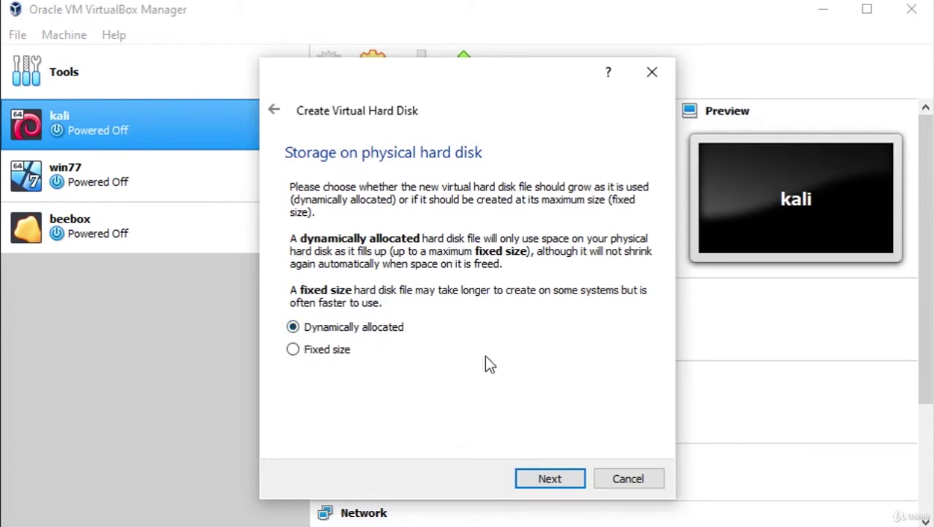
Step: Keep dynamic allocation, size the virtual disk to 31.03 GB, and create the machine
click(570, 491)
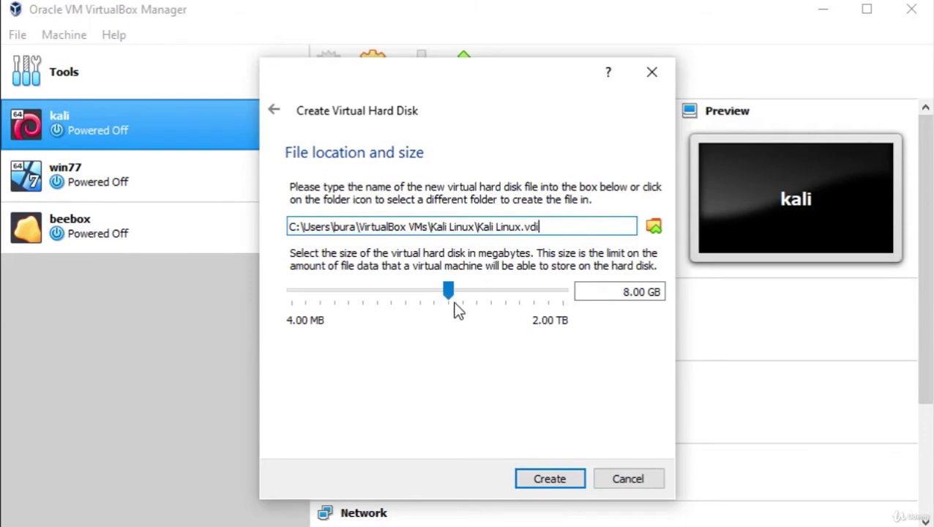
mouse_move(457, 311)
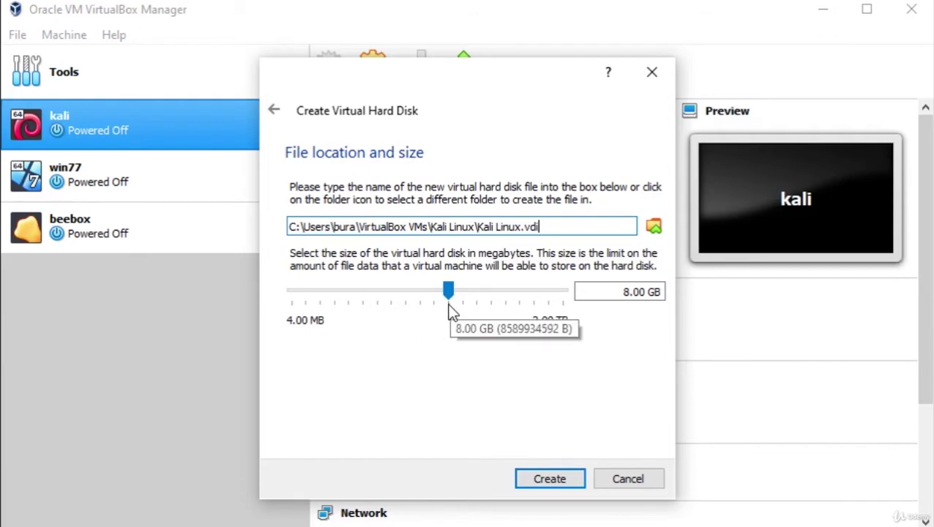
drag(450, 296, 477, 297)
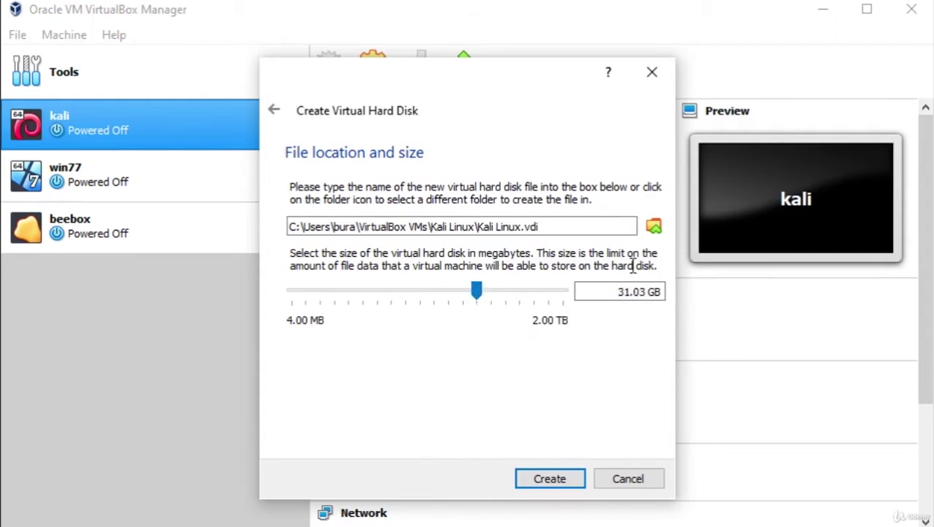
mouse_move(558, 287)
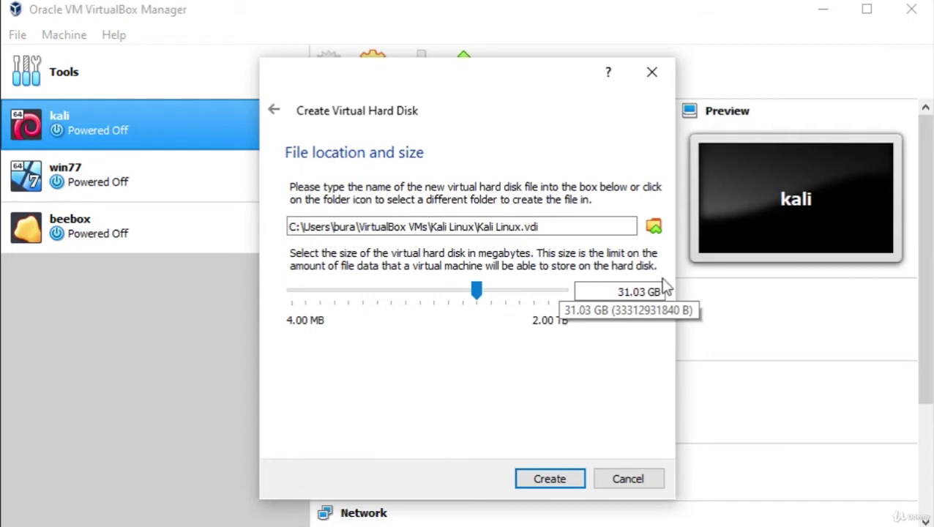
drag(477, 291, 480, 302)
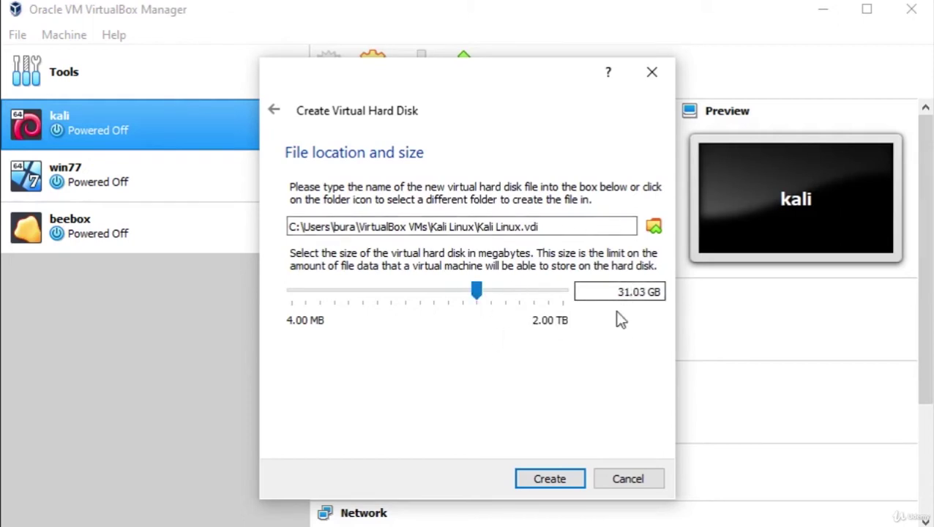
click(555, 481)
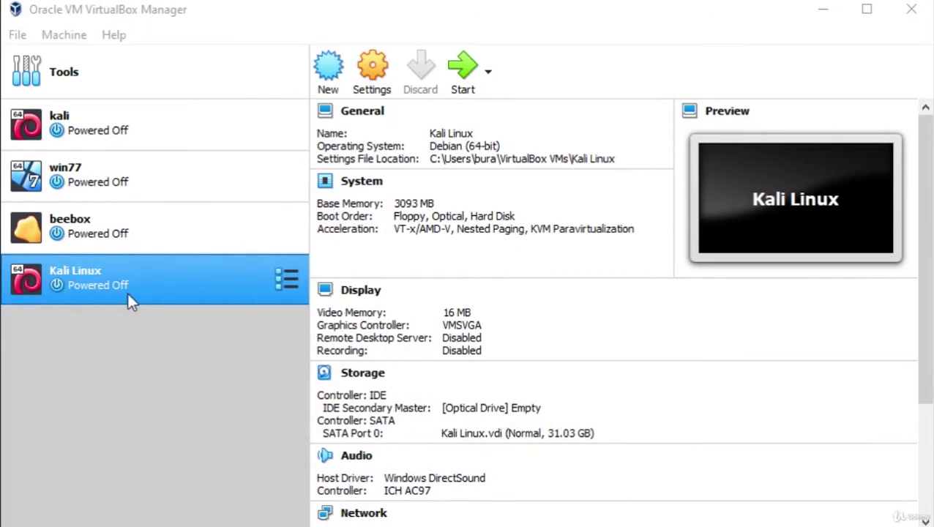
Step: Select the Kali Linux VM and open its Settings dialog
click(103, 342)
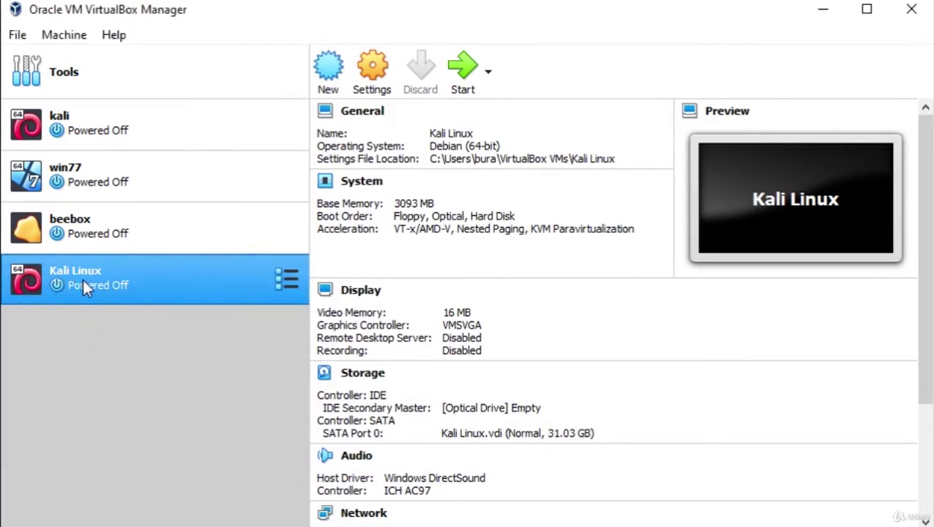
click(372, 77)
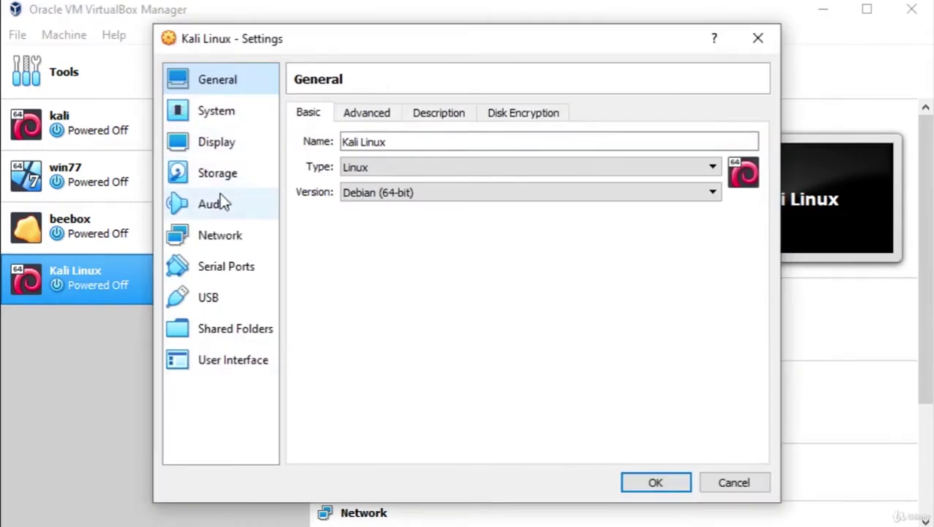
Step: Add an IDE optical drive holding kali-linux-2019.2-amd64.iso from the Desktop
click(219, 176)
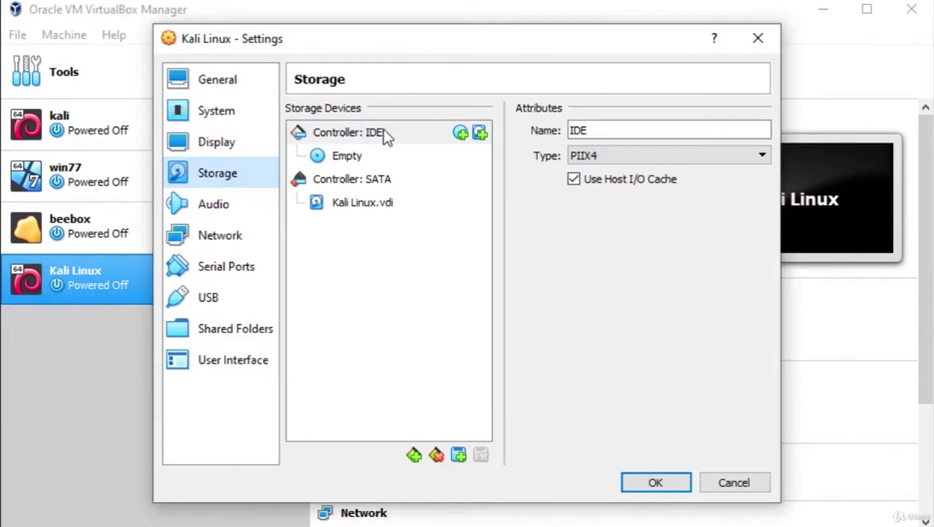
click(459, 133)
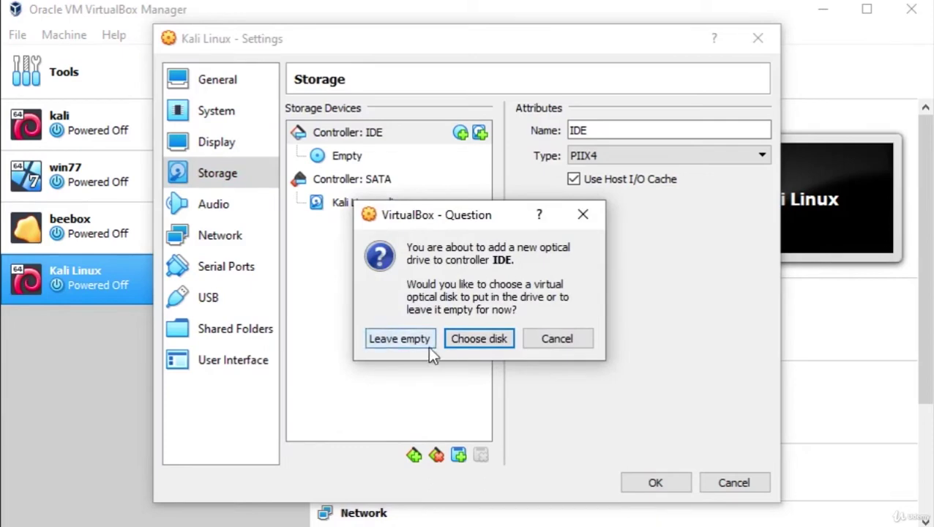
click(477, 339)
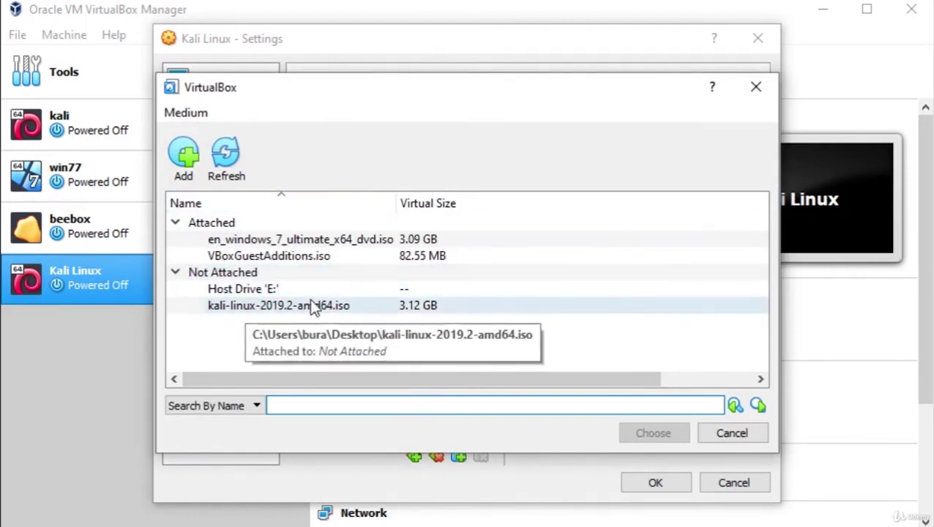
click(183, 152)
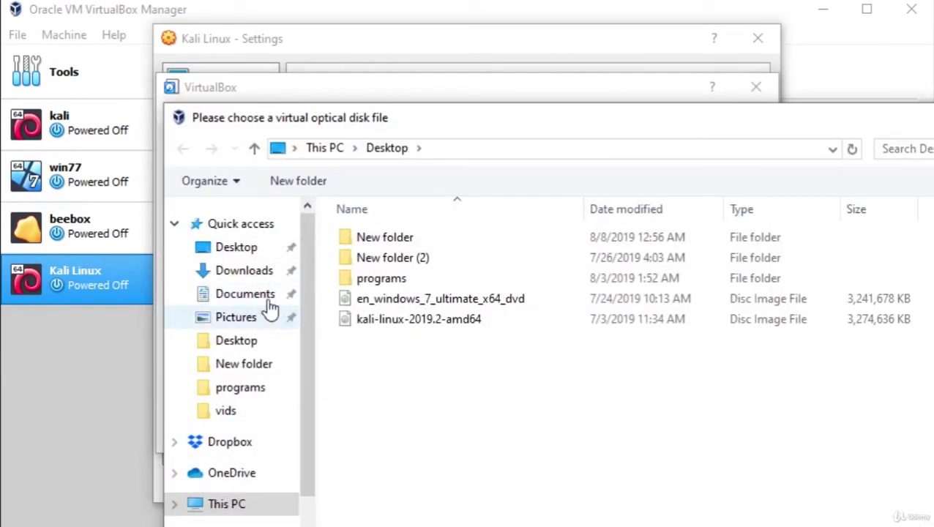
click(395, 319)
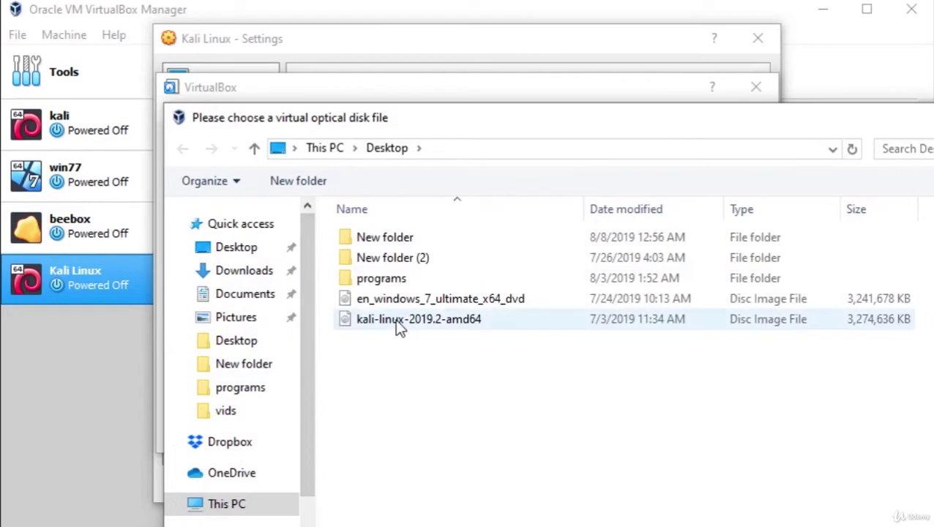
click(868, 514)
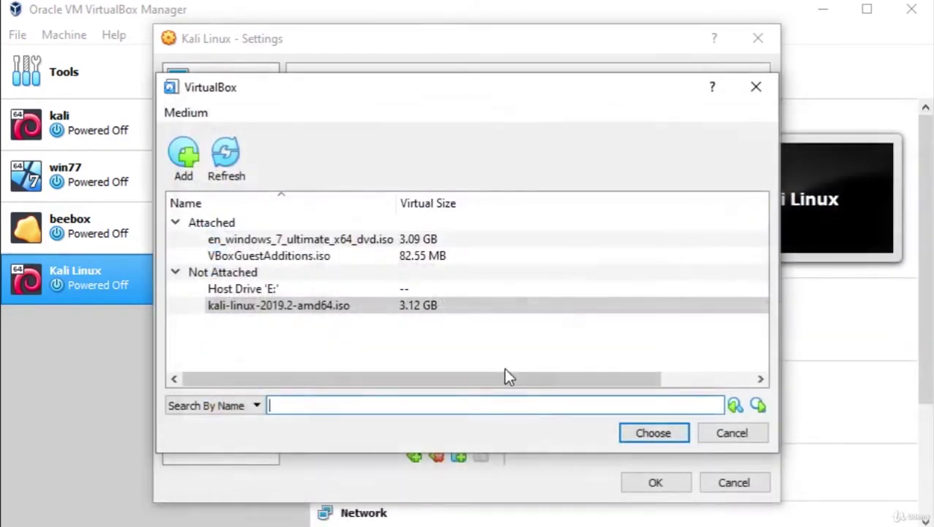
double_click(331, 312)
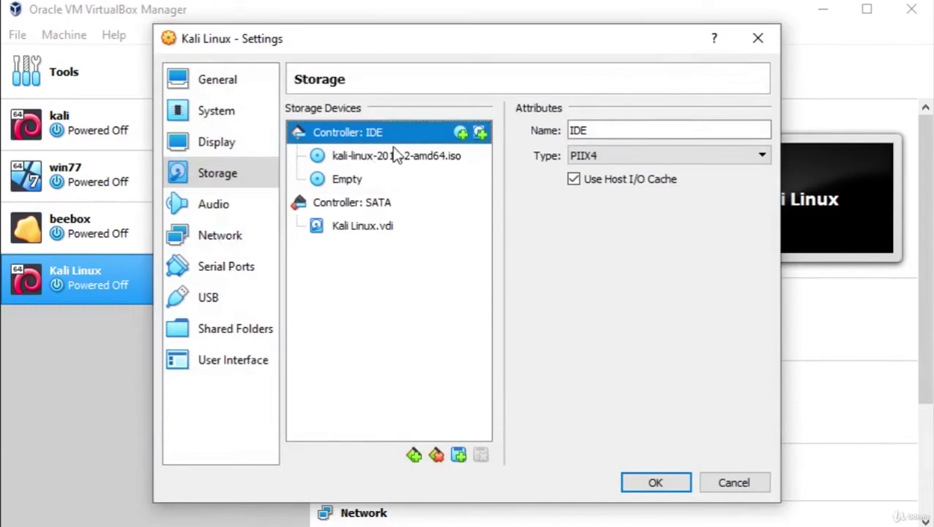
Step: Remove the empty IDE optical drive and save the storage settings
click(342, 180)
right_click(339, 181)
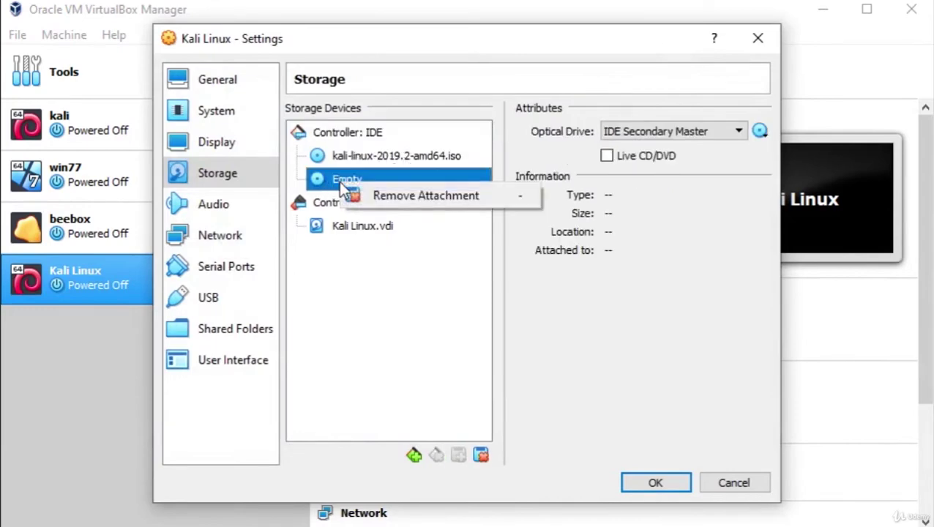
click(389, 194)
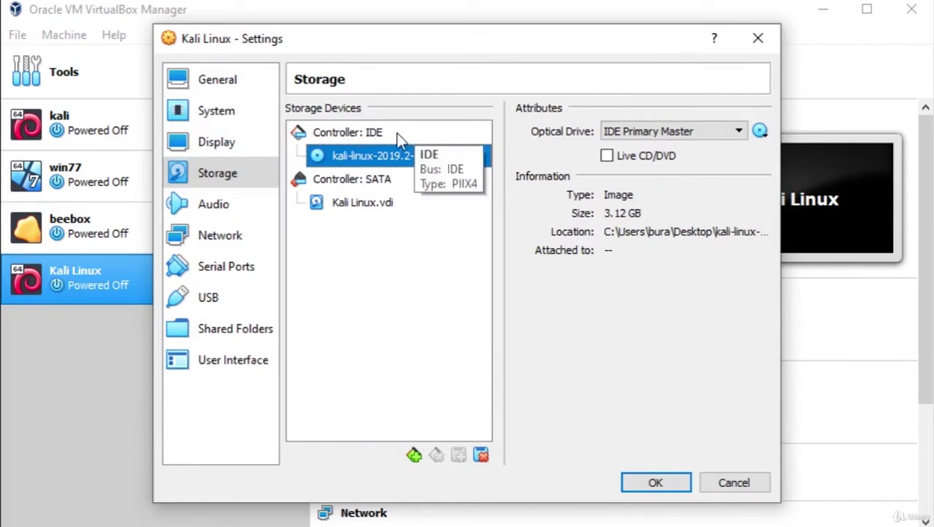
click(632, 494)
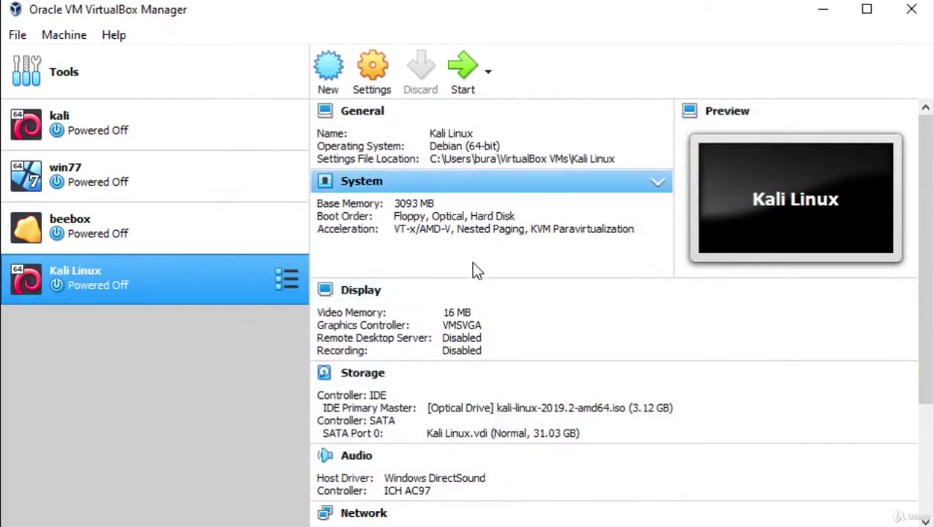
Step: Start the Kali Linux VM and dismiss the keyboard auto-capture notification
click(461, 74)
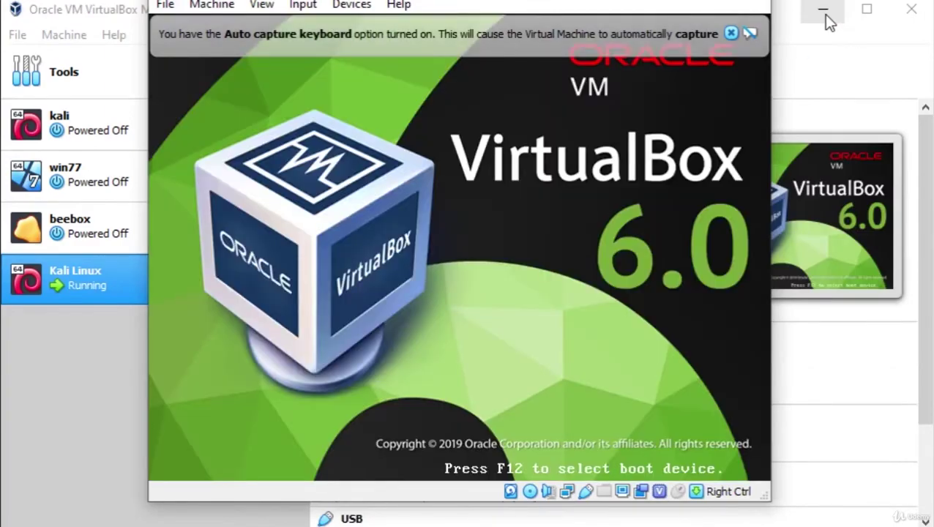
click(826, 13)
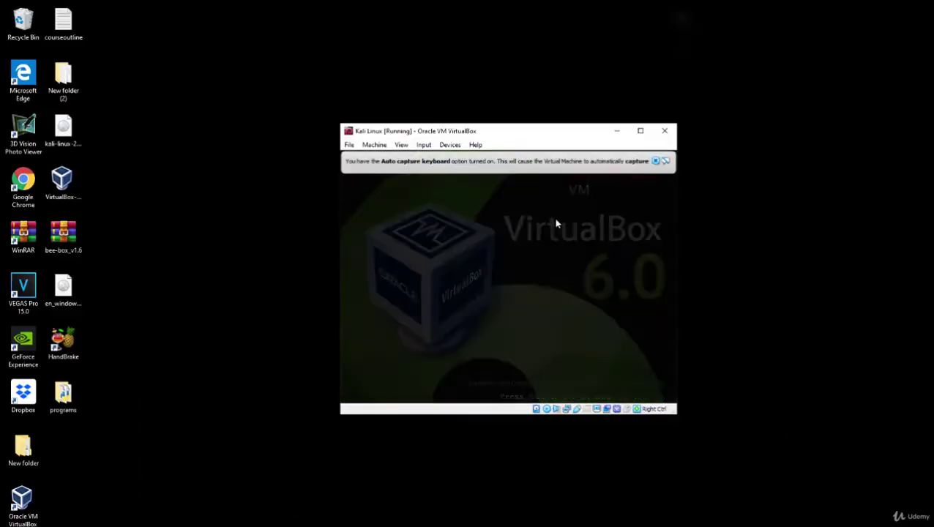
click(656, 161)
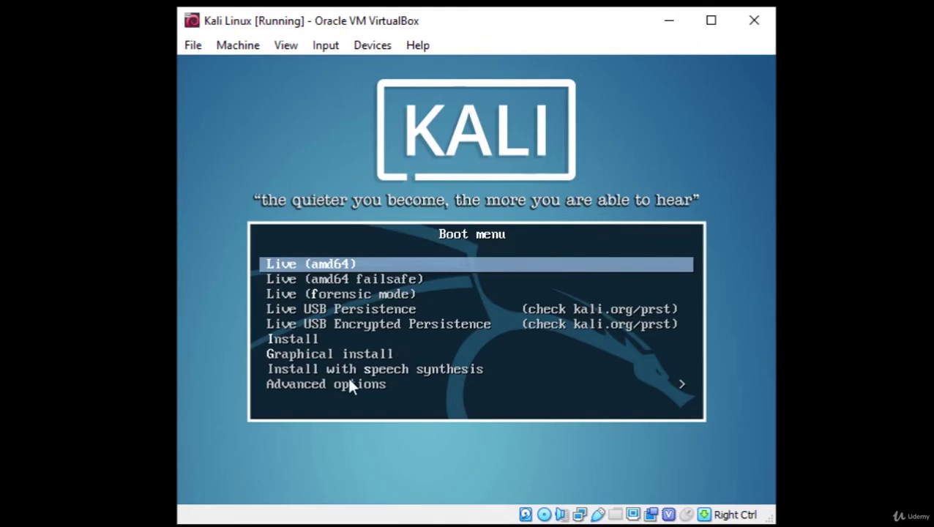
Step: Highlight Install in the Kali boot menu and launch the text-mode installer
key(Down)
key(Down)
key(Down)
key(Down)
key(Down)
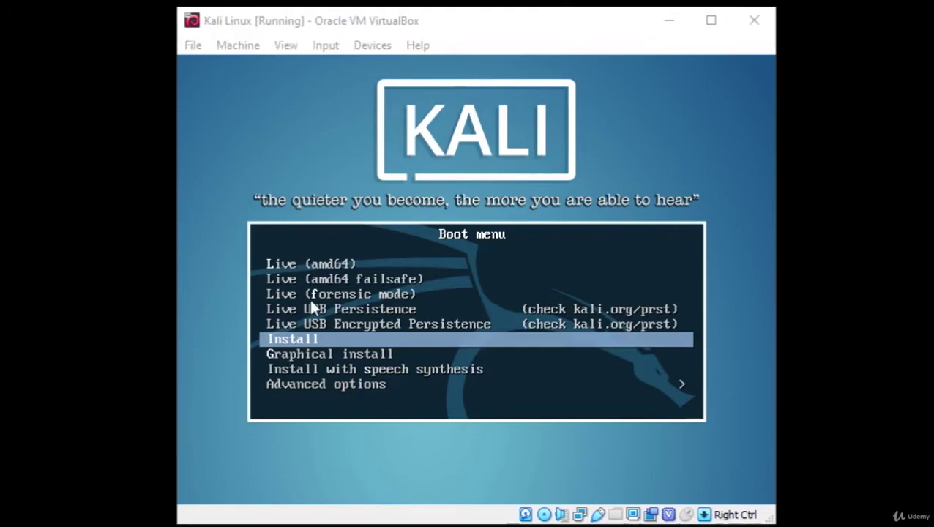
click(310, 298)
click(512, 391)
key(Up)
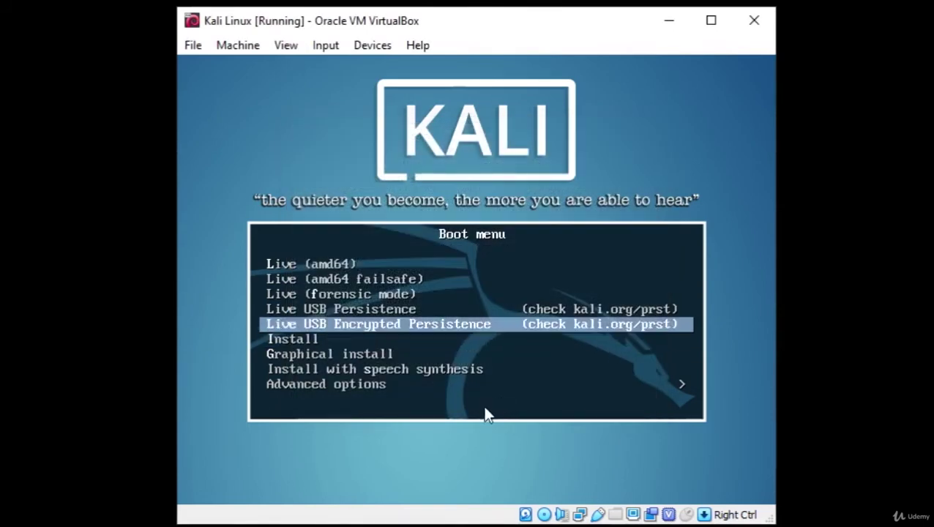
key(Up)
key(Up)
key(Up)
key(Down)
key(Down)
key(Down)
key(Down)
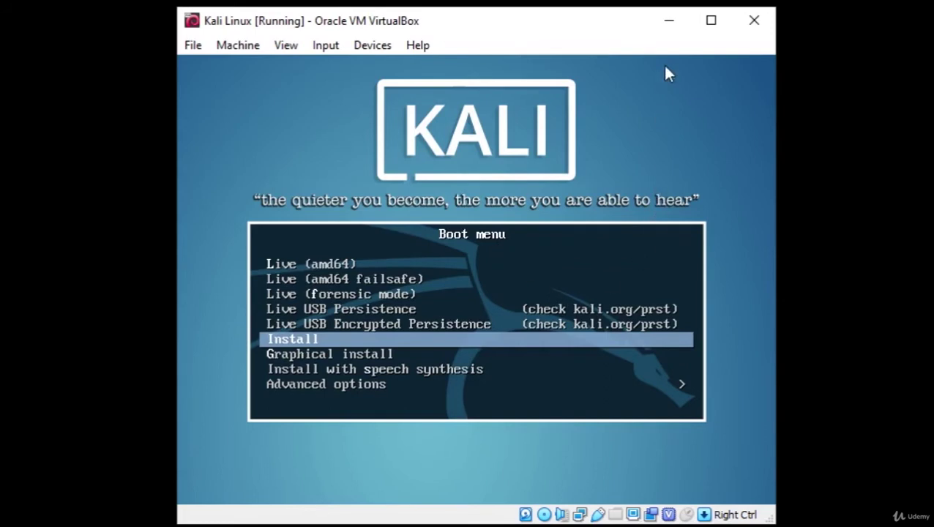
key(Return)
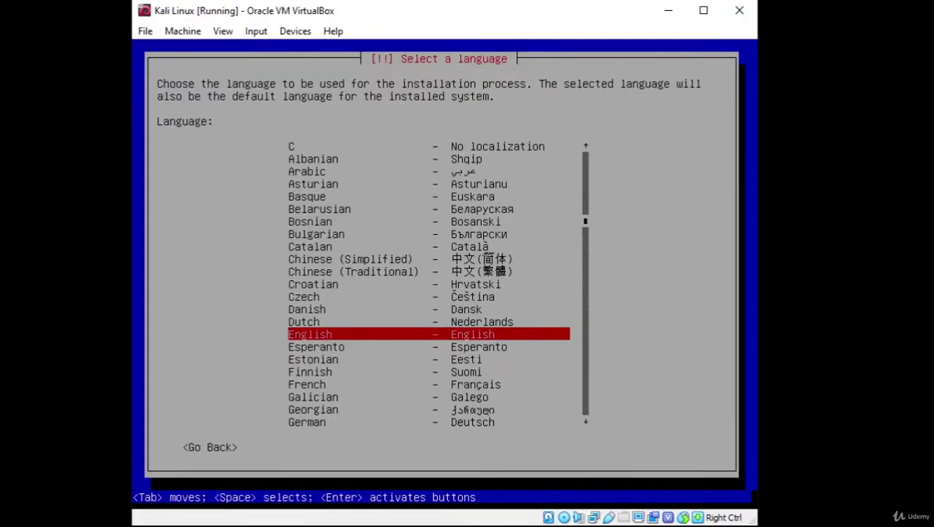
Step: Accept English language, United States location and the American English keymap
key(Return)
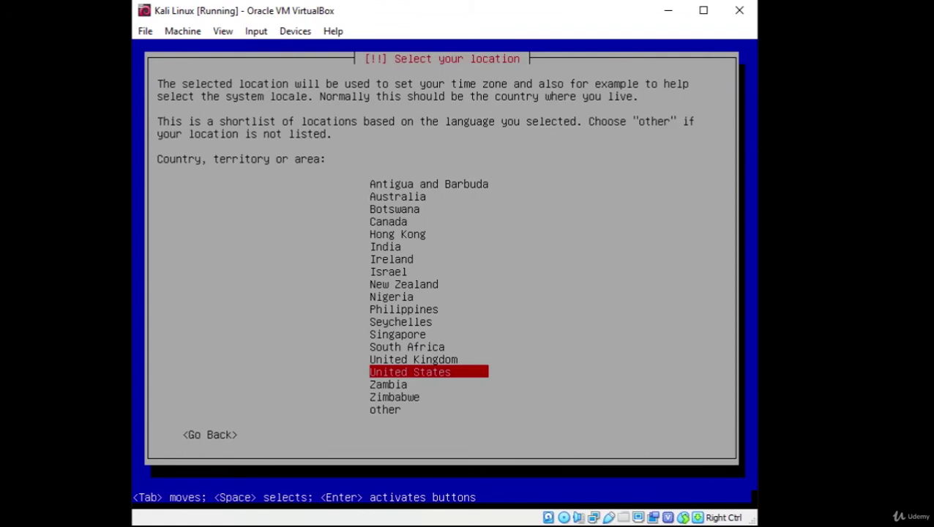
key(Return)
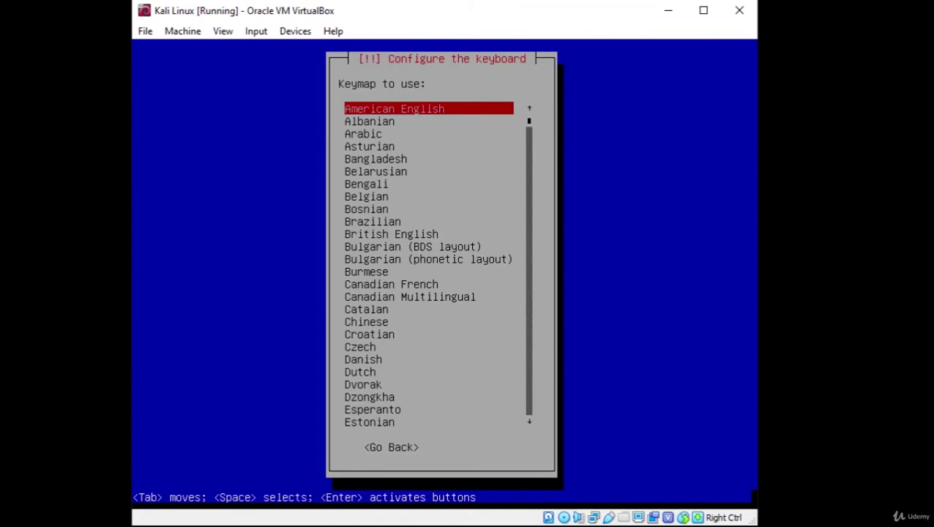
key(Return)
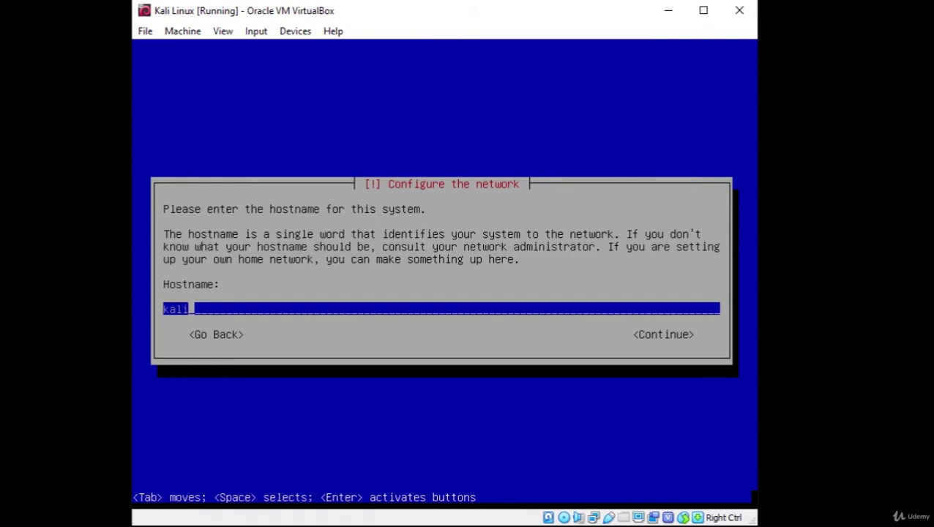
Step: Keep kali as the hostname and continue with an empty domain name
key(Tab)
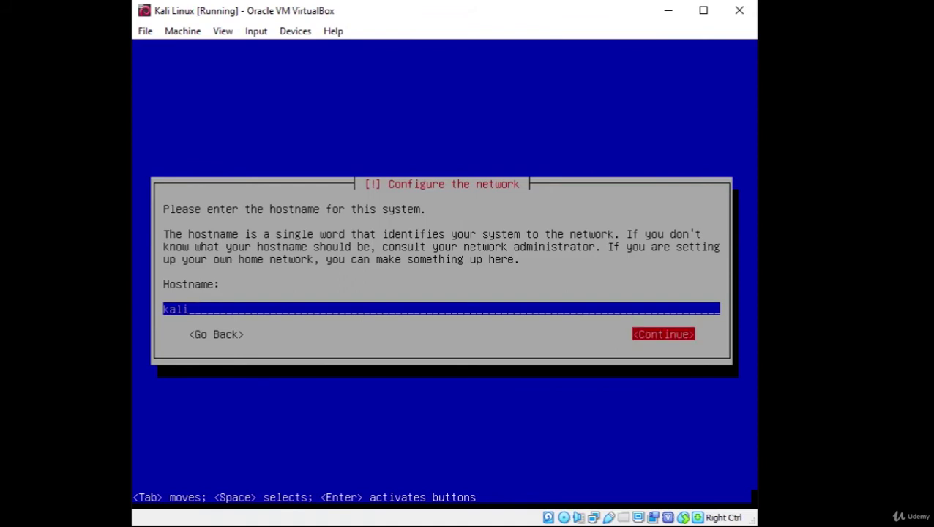
key(Tab)
key(Tab)
key(Tab)
key(Return)
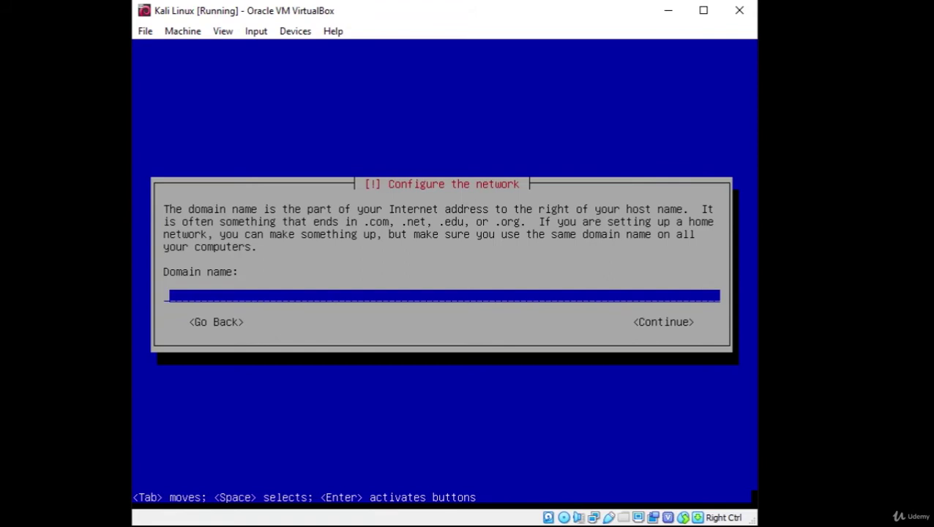
key(Tab)
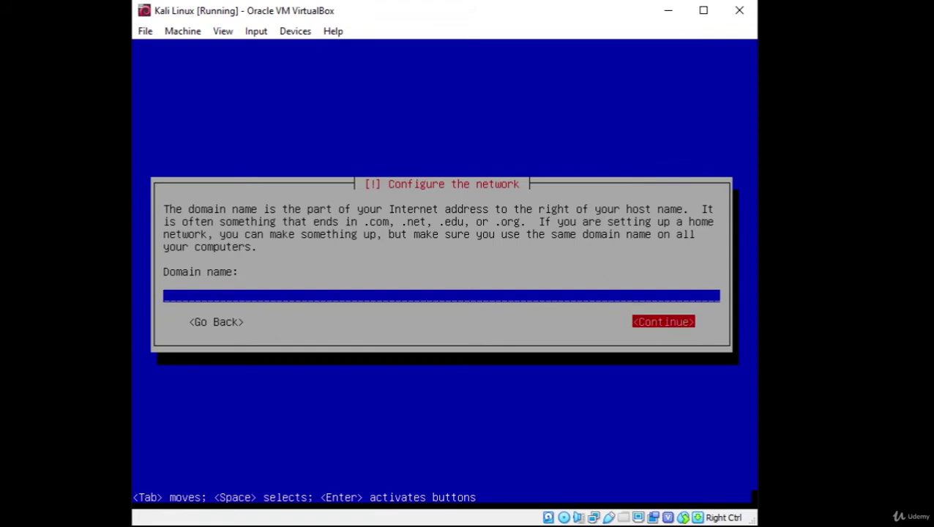
key(Return)
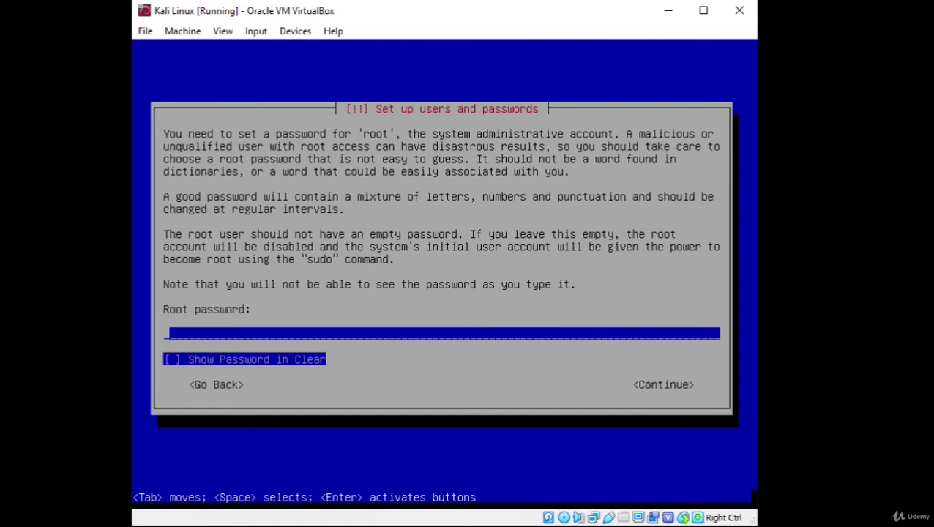
Step: Type the root password, then re-enter it to confirm
key(Tab)
key(Tab)
key(Tab)
key(Tab)
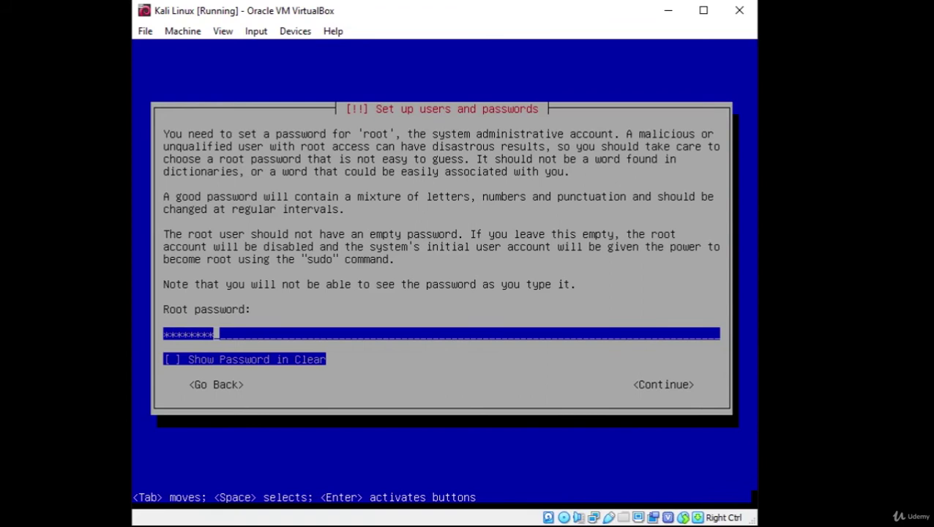
key(Tab)
key(Tab)
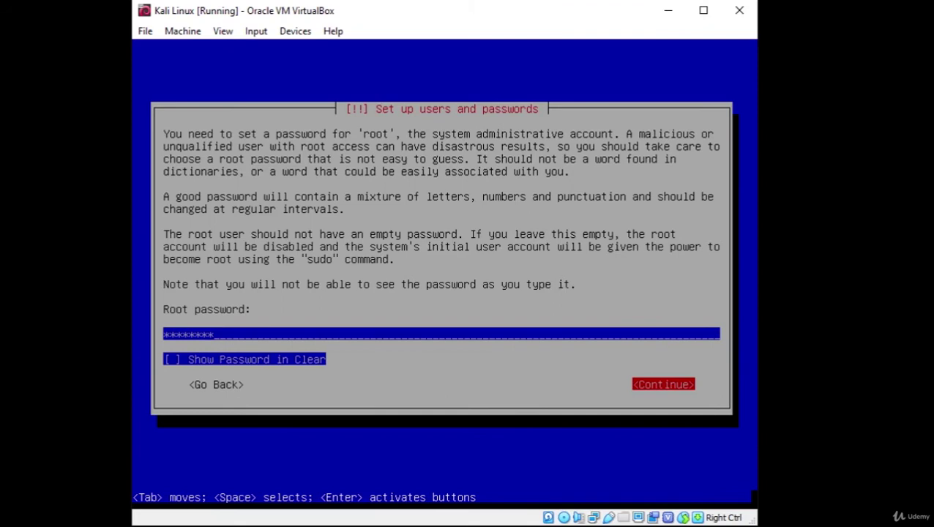
key(Return)
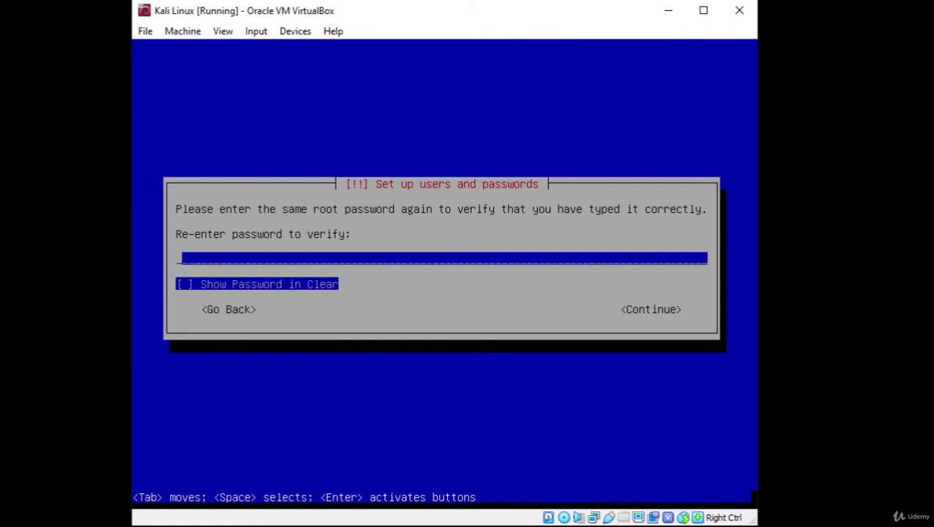
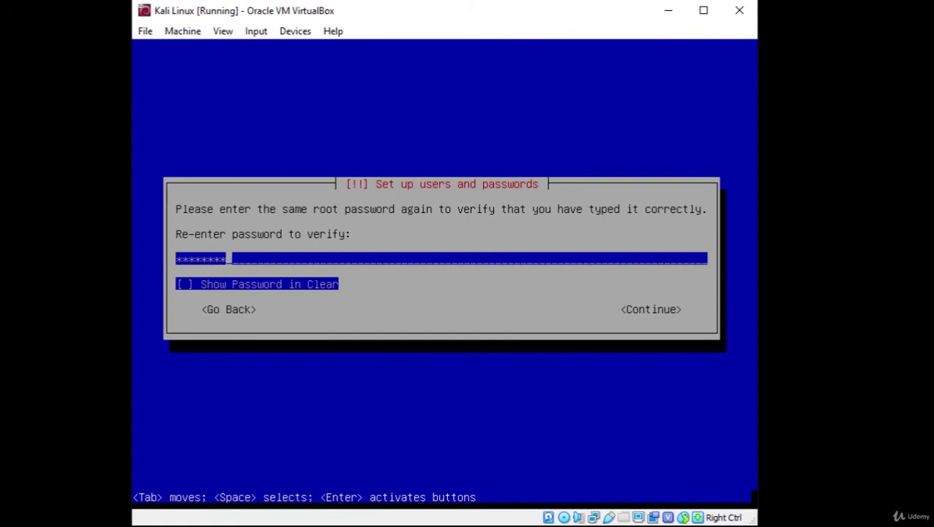
key(Tab)
key(Tab)
key(Return)
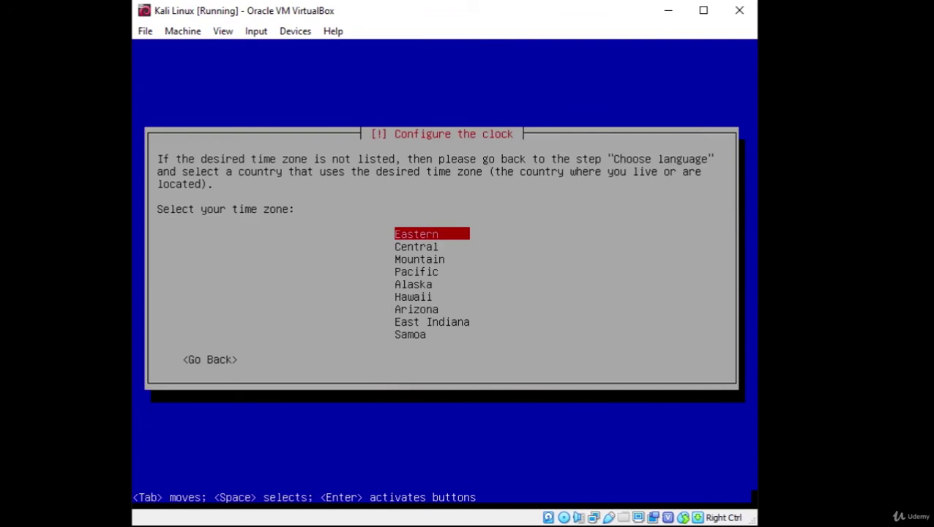
Step: Accept Eastern as the time zone
key(Return)
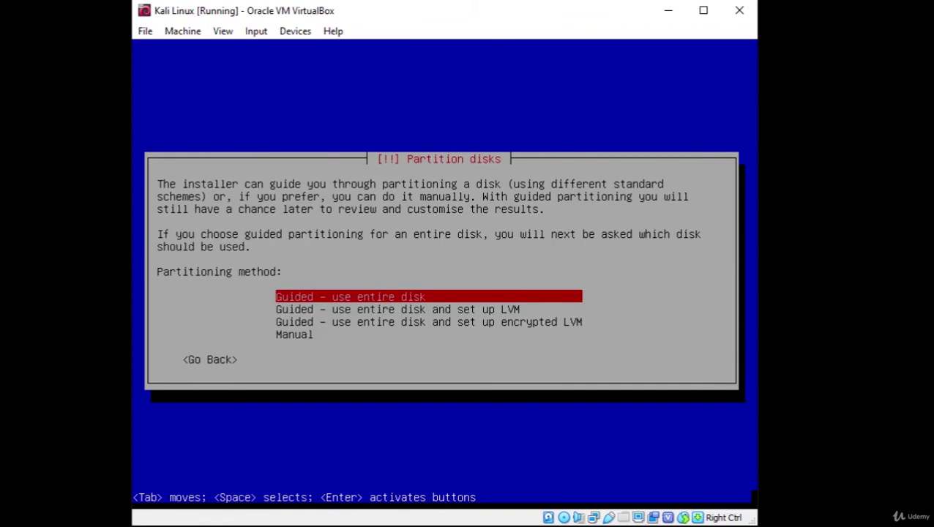
Step: Choose Guided - use entire disk as the partitioning method
key(Down)
key(Down)
key(Down)
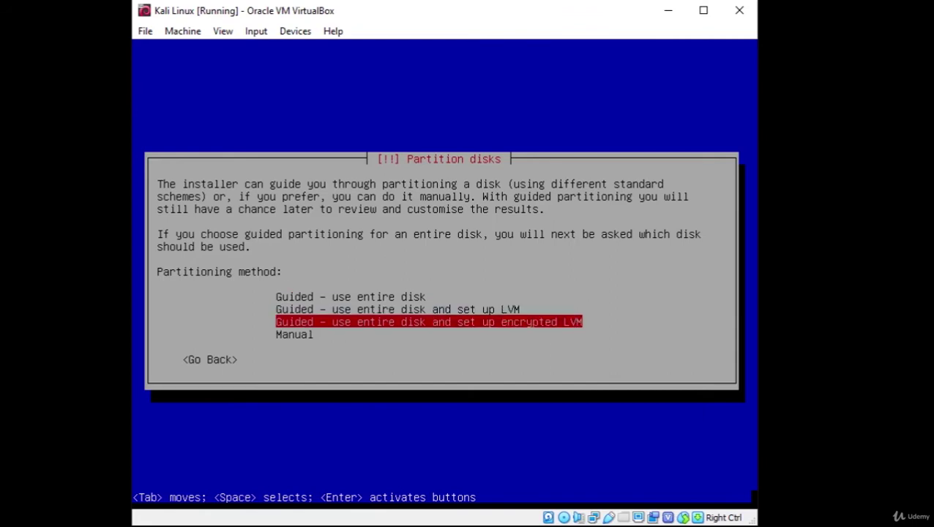
key(Up)
key(Up)
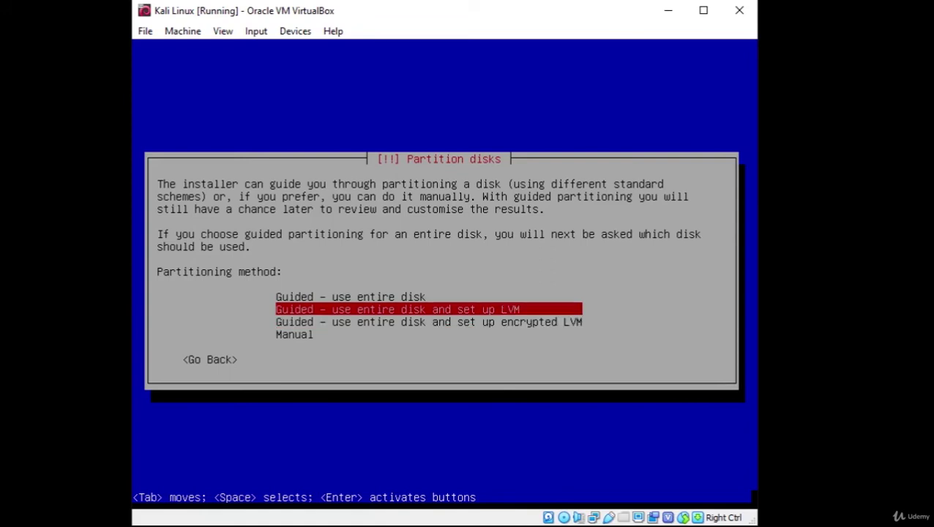
key(Up)
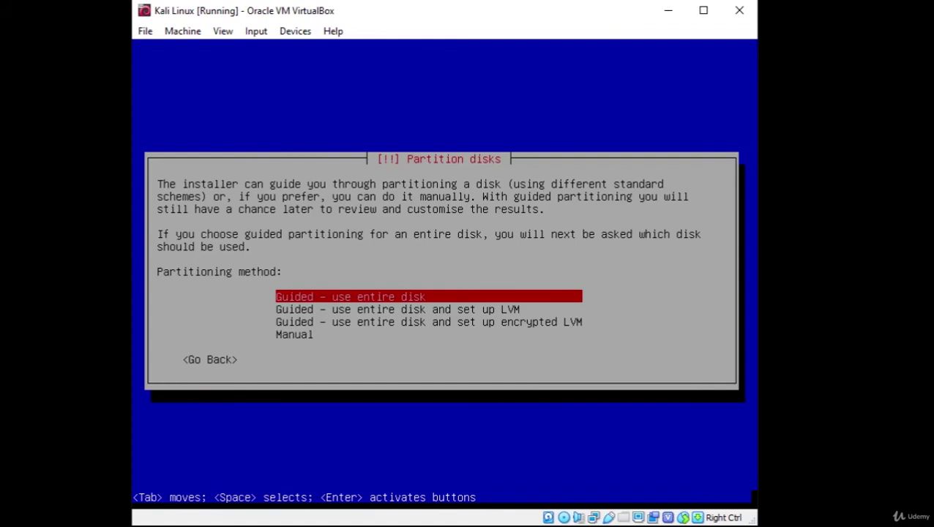
key(Return)
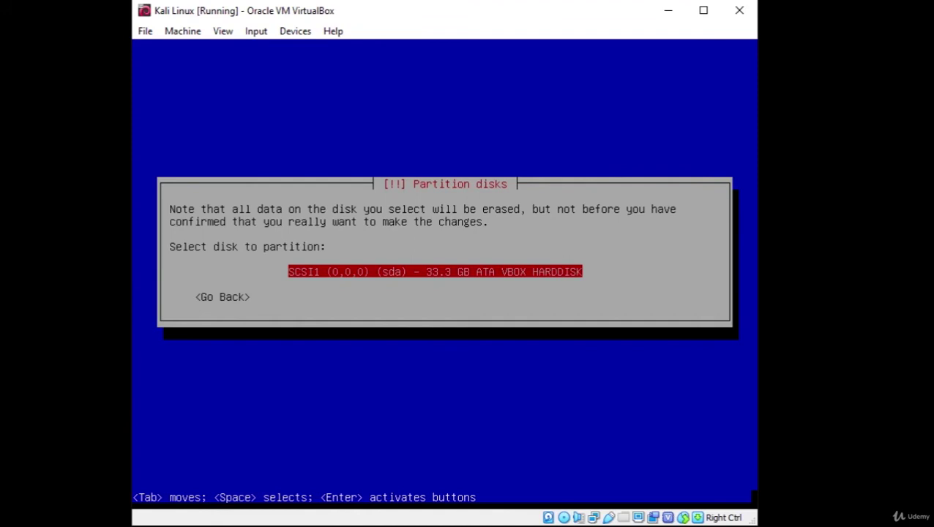
Step: Select the 33.3 GB sda disk and the All files in one partition scheme
key(Return)
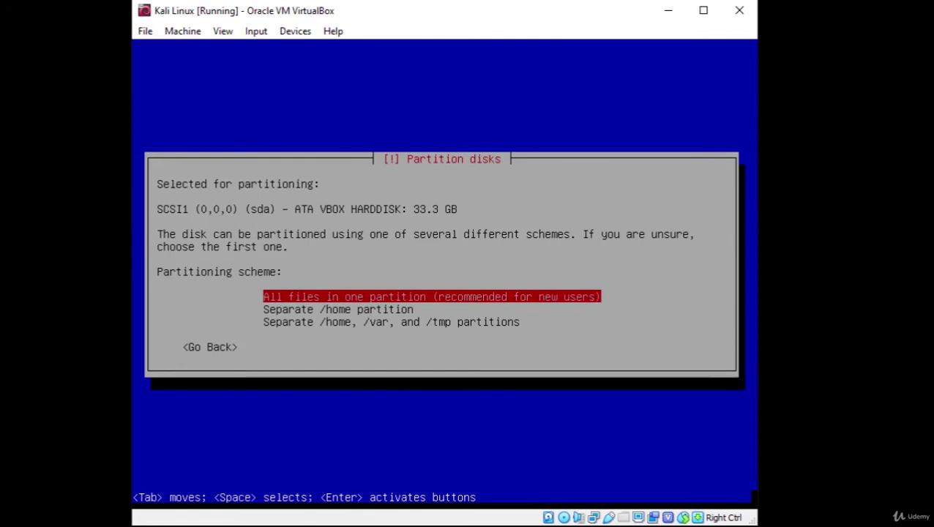
key(Down)
key(Down)
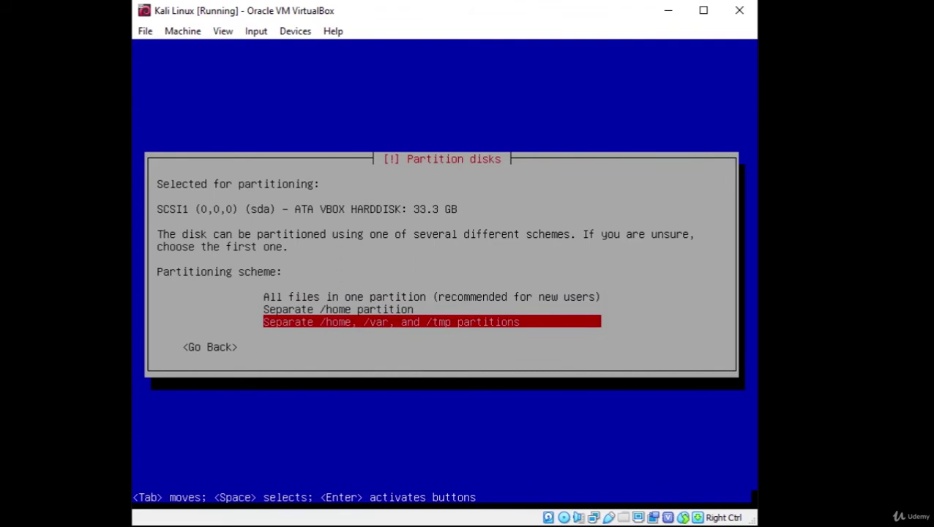
key(Up)
key(Up)
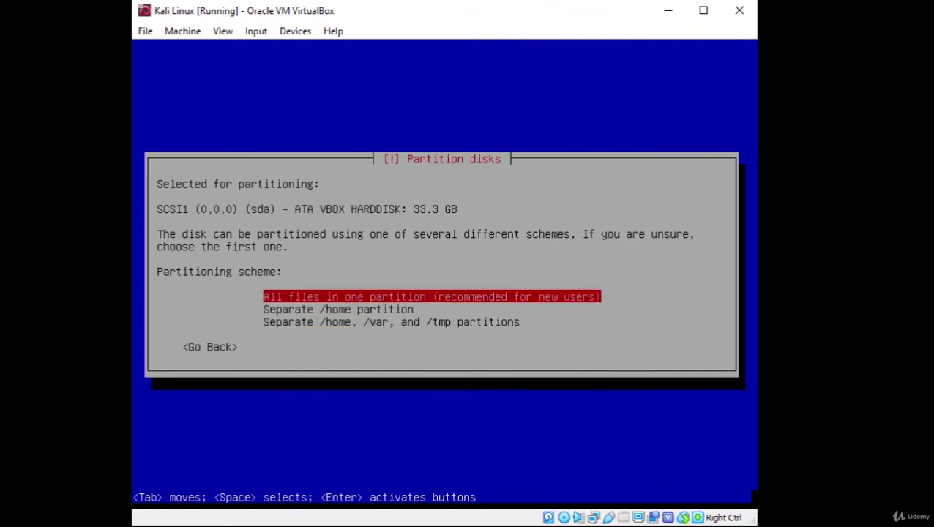
key(Return)
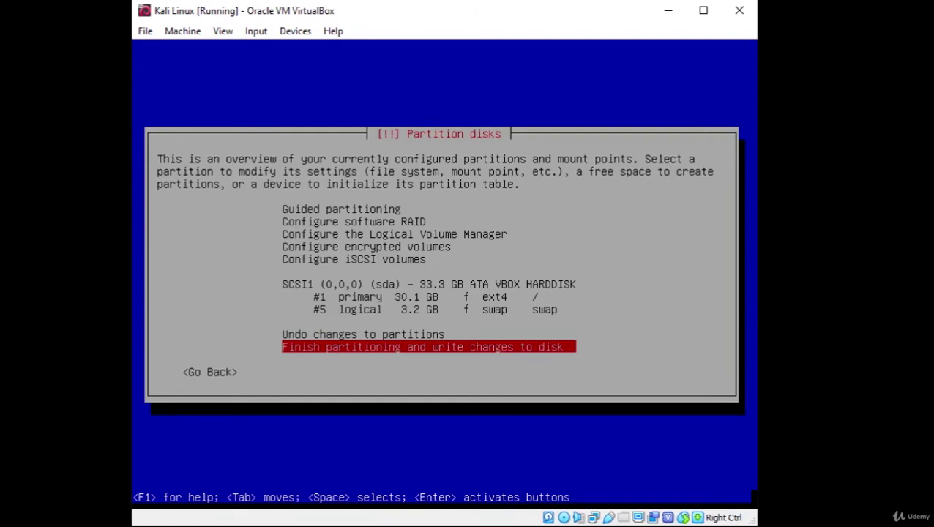
Step: Finish partitioning and confirm writing the ext4 and swap partitions to disk
key(Return)
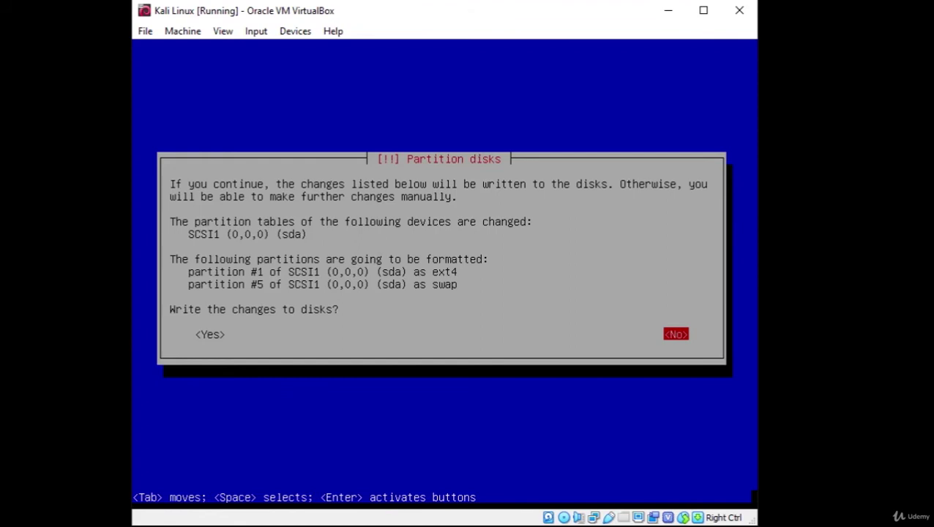
key(Tab)
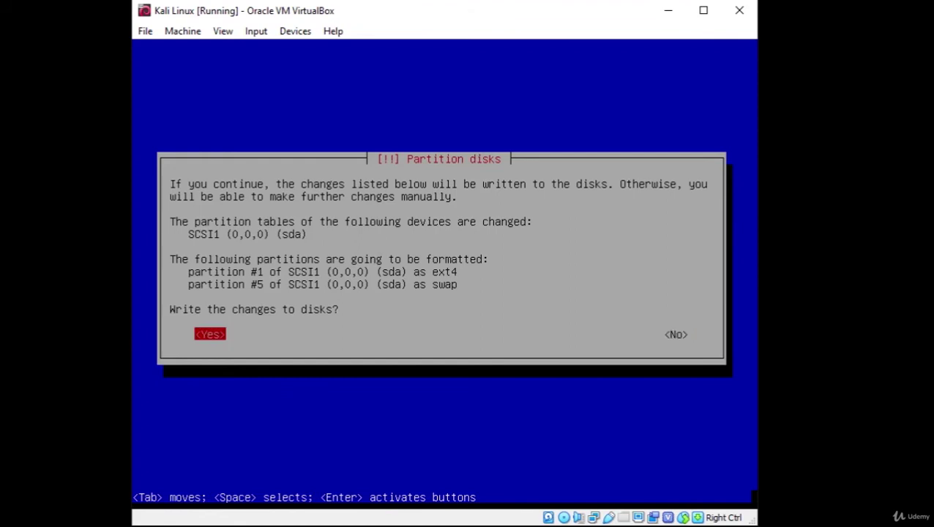
key(Return)
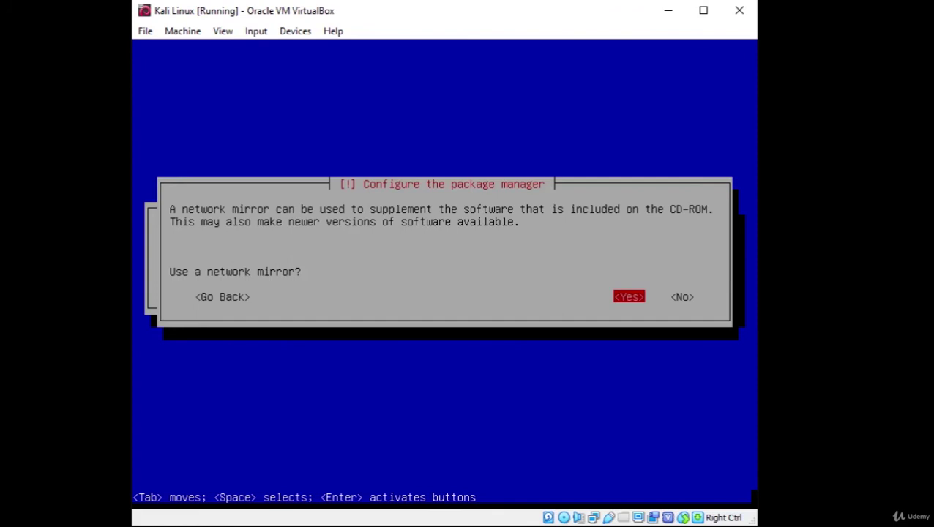
Step: Use a network mirror for the package manager and leave the HTTP proxy blank
key(Right)
key(Left)
key(Right)
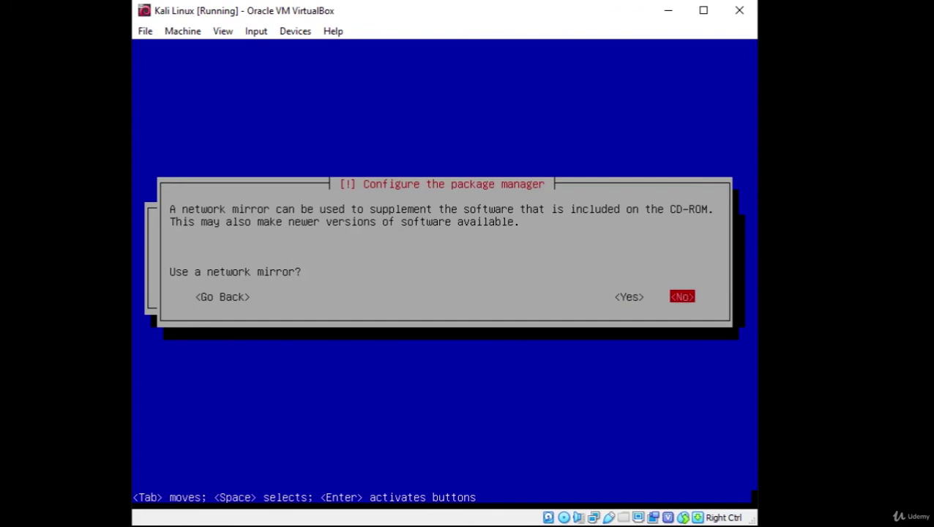
key(Left)
key(Right)
key(Left)
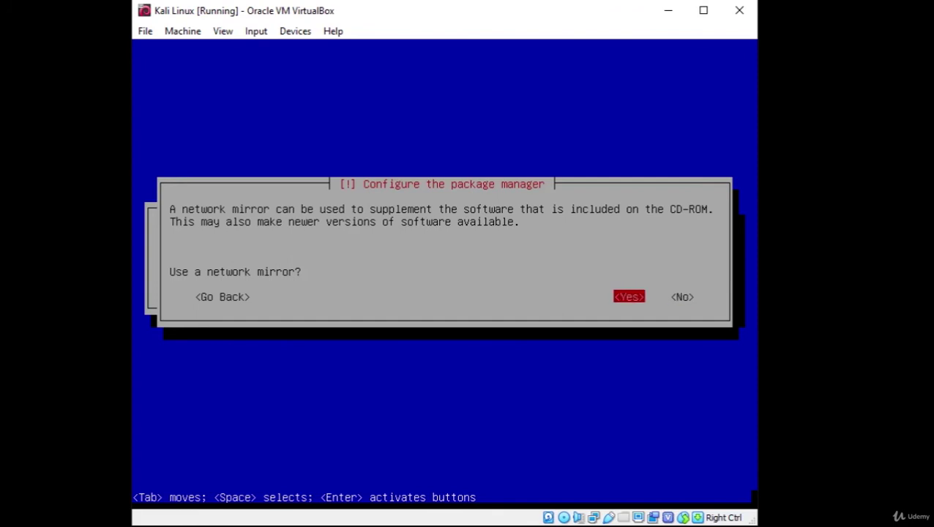
key(Return)
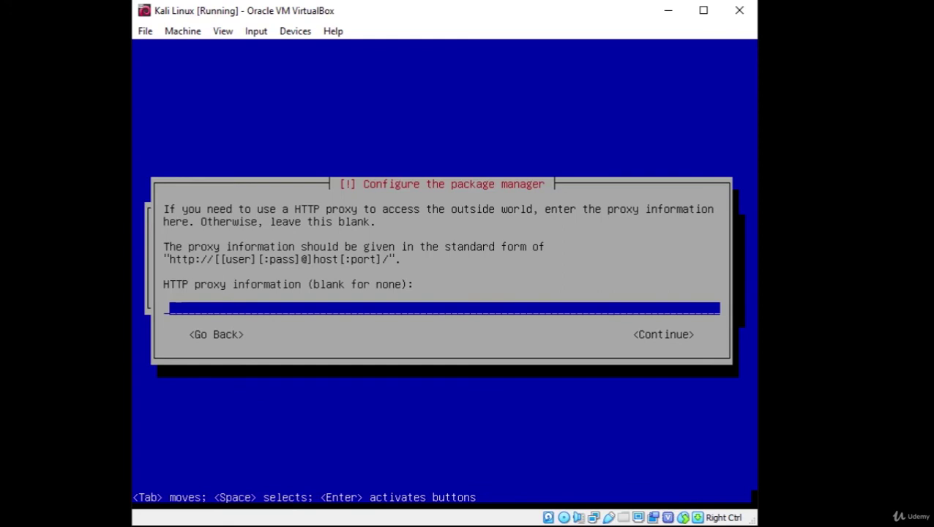
key(Tab)
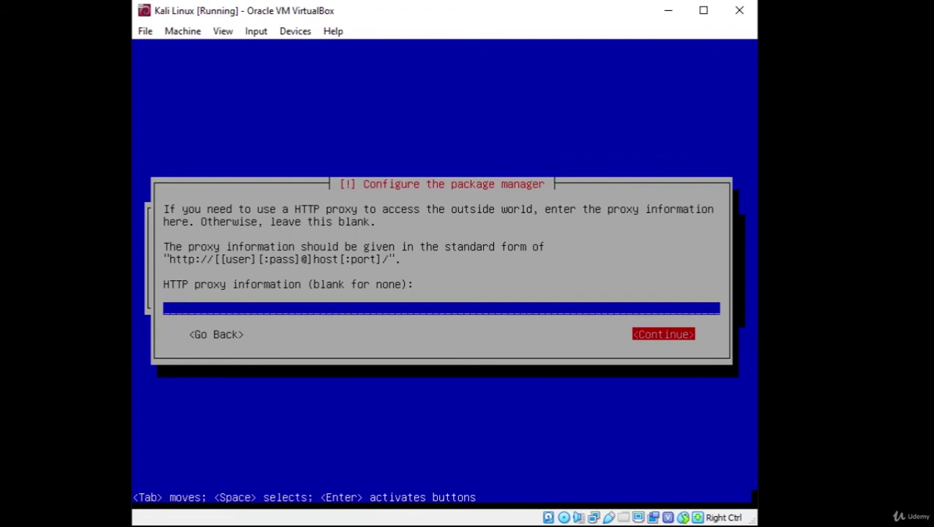
key(Return)
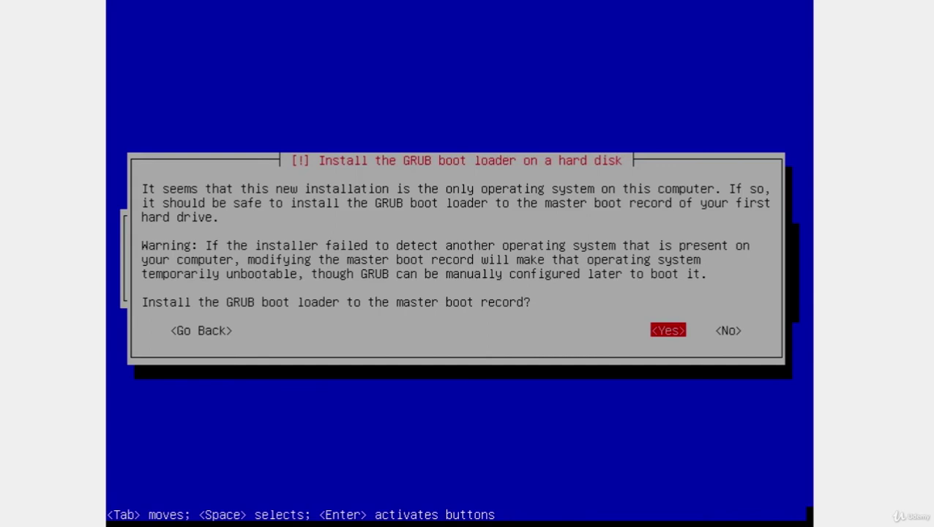
Step: Agree to install GRUB to the MBR and choose /dev/sda as the boot device
key(Return)
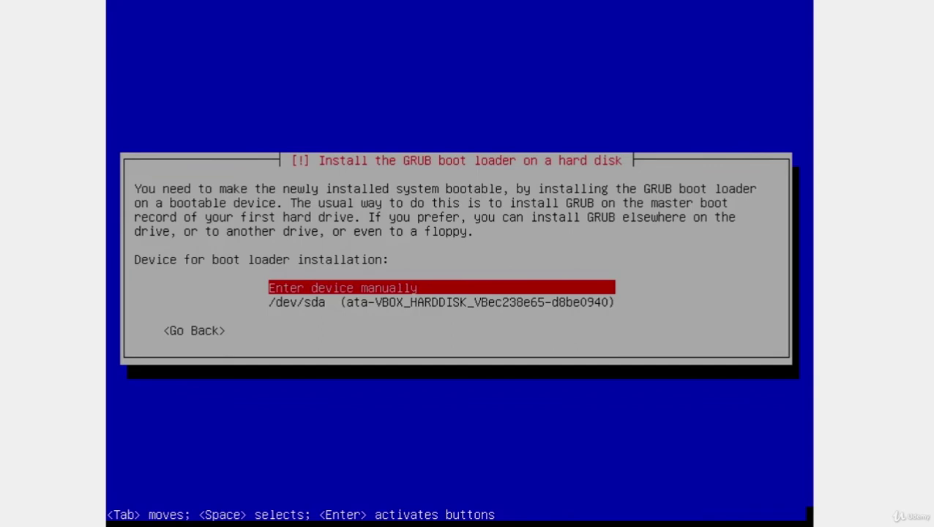
key(Down)
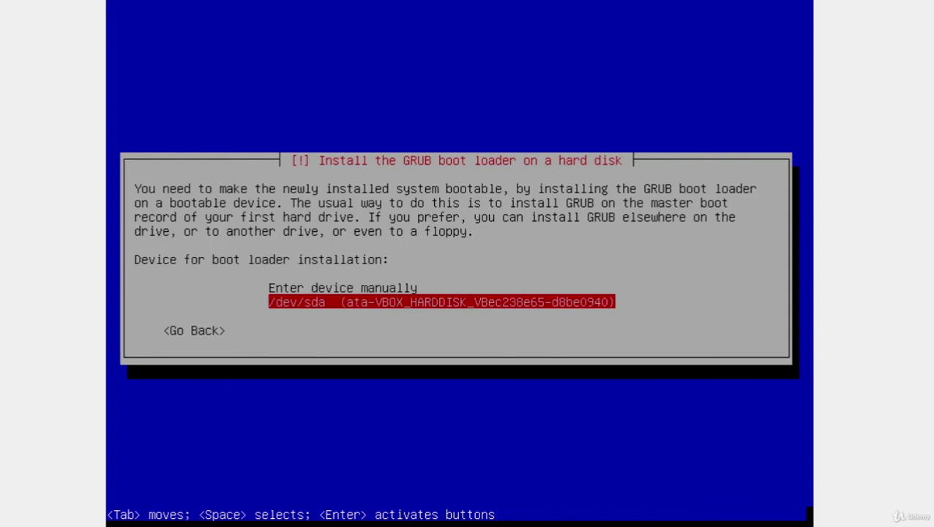
key(Up)
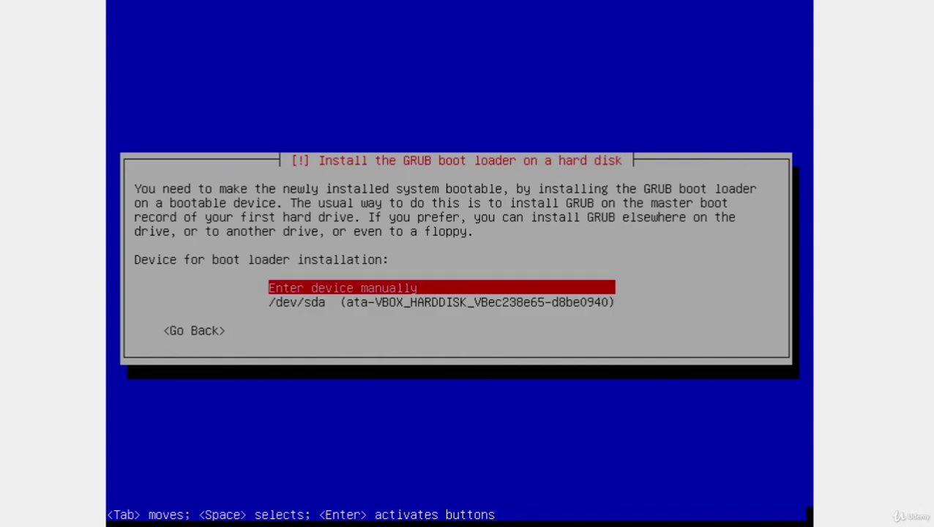
key(Down)
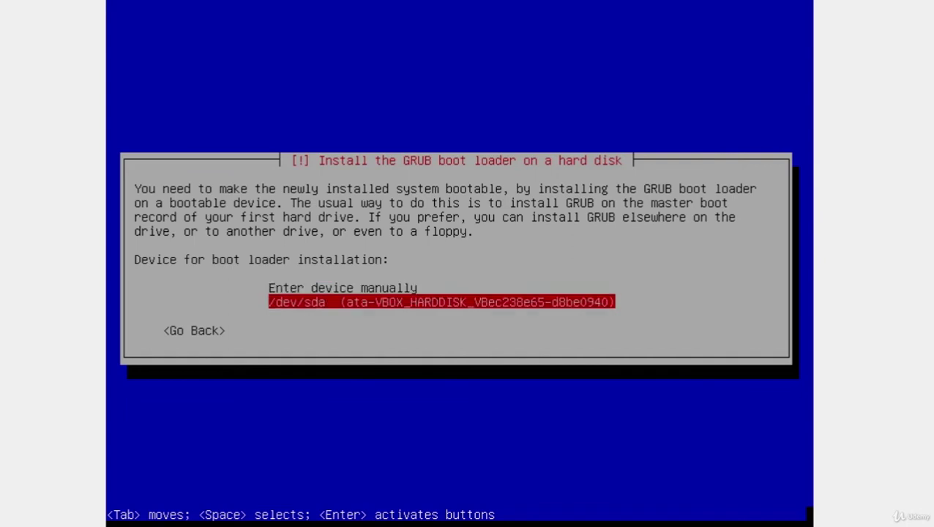
key(Return)
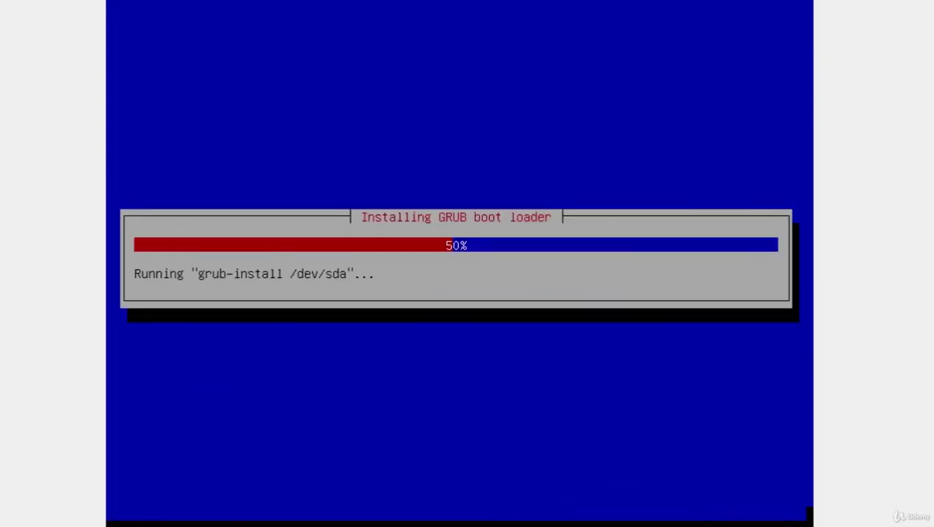